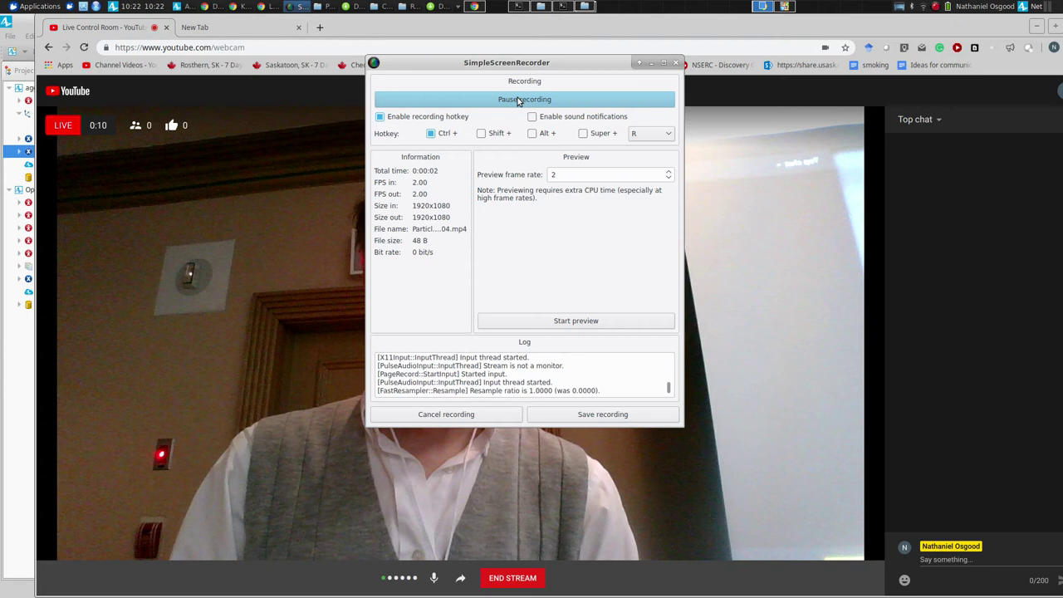
Switch from SimpleScreenRecorder to the AnyLogic window showing the aggregateModelFinal SEIR diagram
key("alt+Tab")
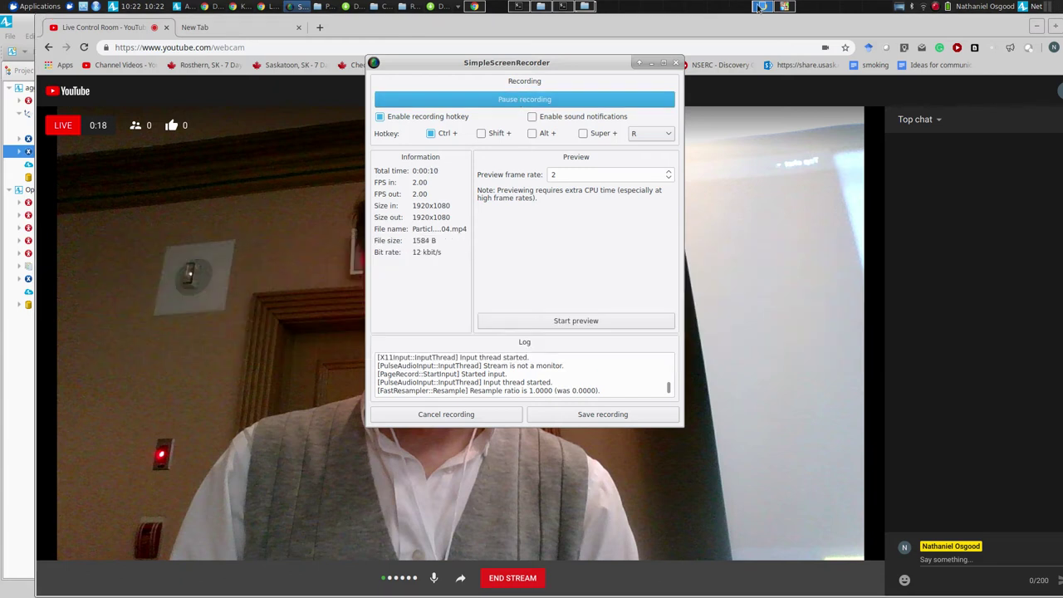
key("alt+Tab")
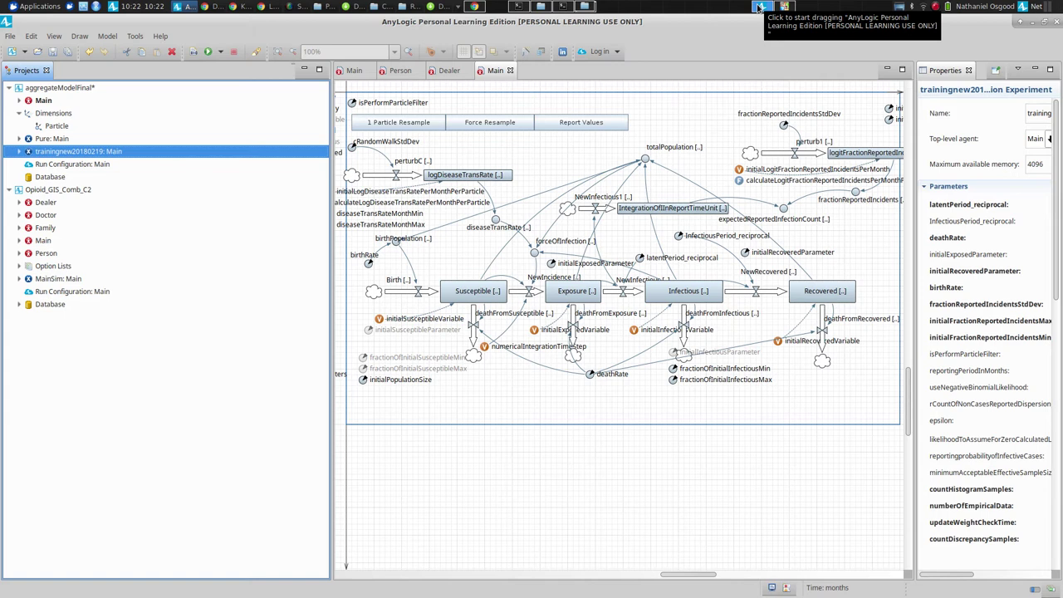
Switch from AnyLogic to the Chrome window holding the Google Slides lecture
key("alt+Tab")
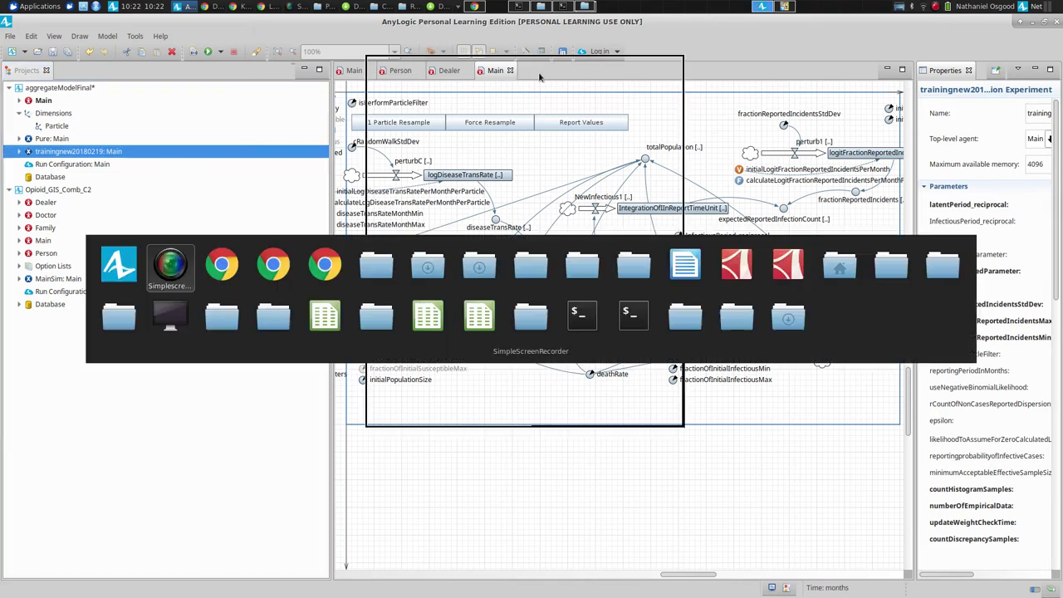
key("Tab")
key("alt+Tab")
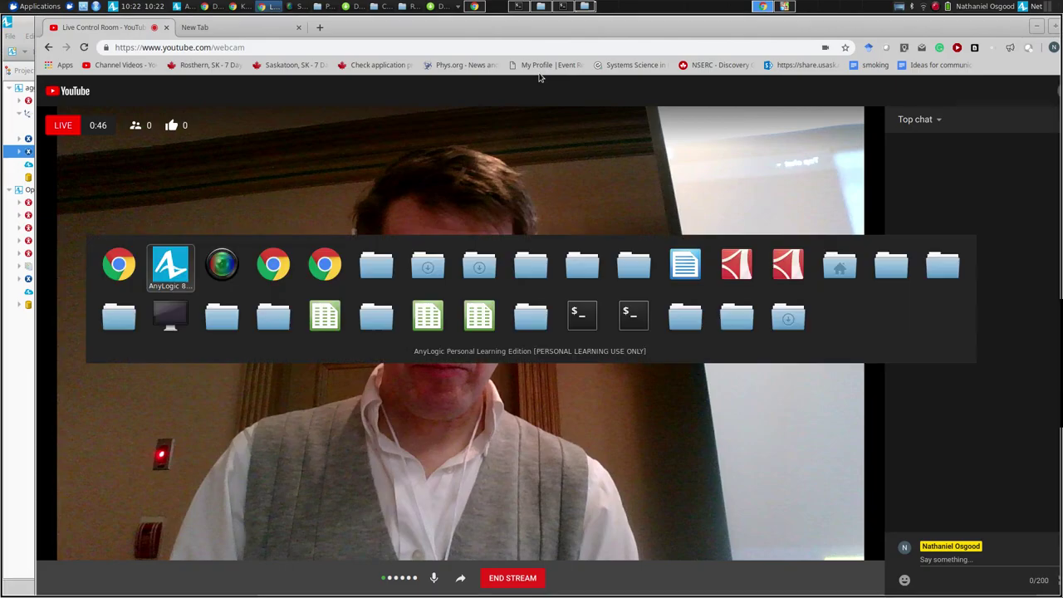
key("Tab")
key("Tab")
key("alt+Tab")
key("Tab")
key("Tab")
key("Tab")
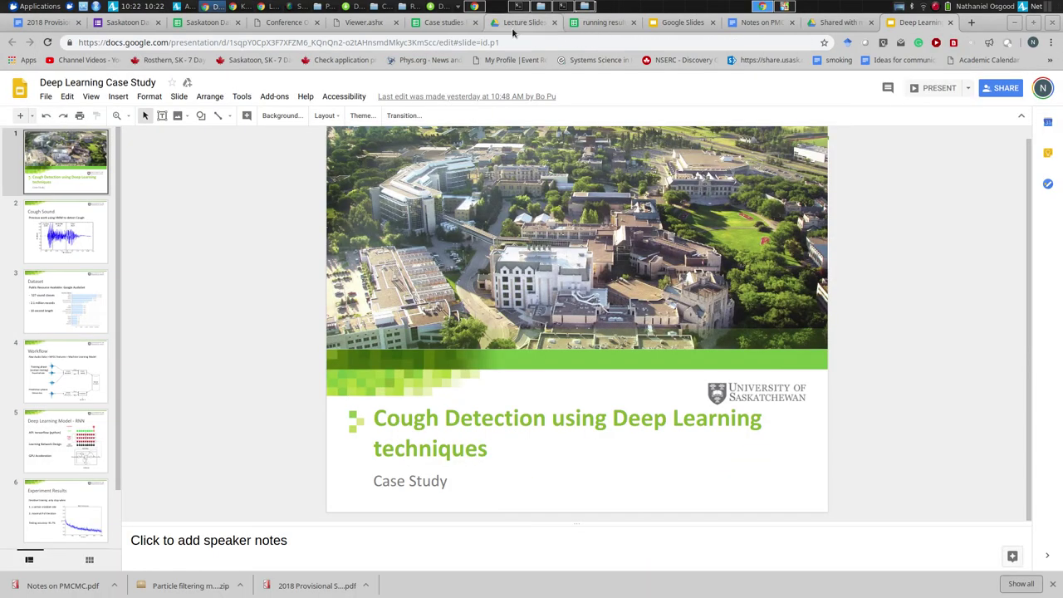
In Google Drive, go from Lecture Slides up to ParticipantResources, then into Example Models > Particle Filtering
left_click(505, 22)
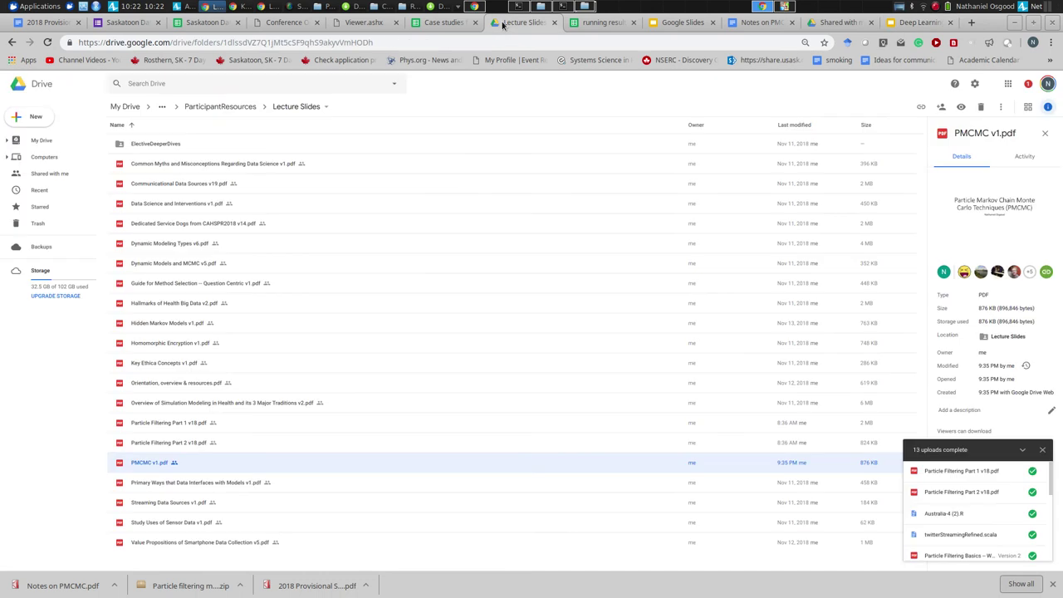
left_click(202, 108)
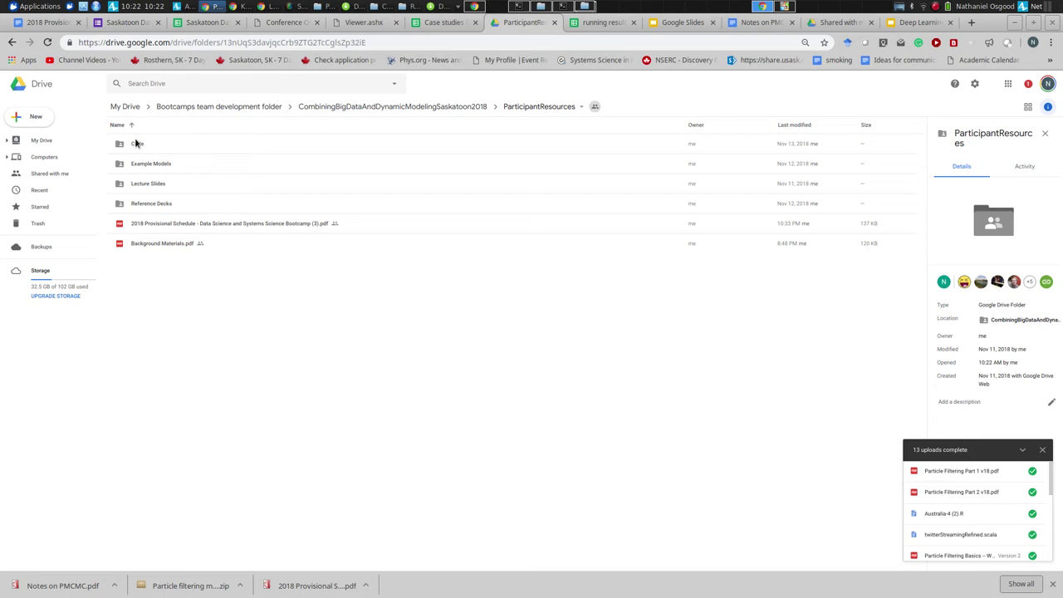
double_click(137, 164)
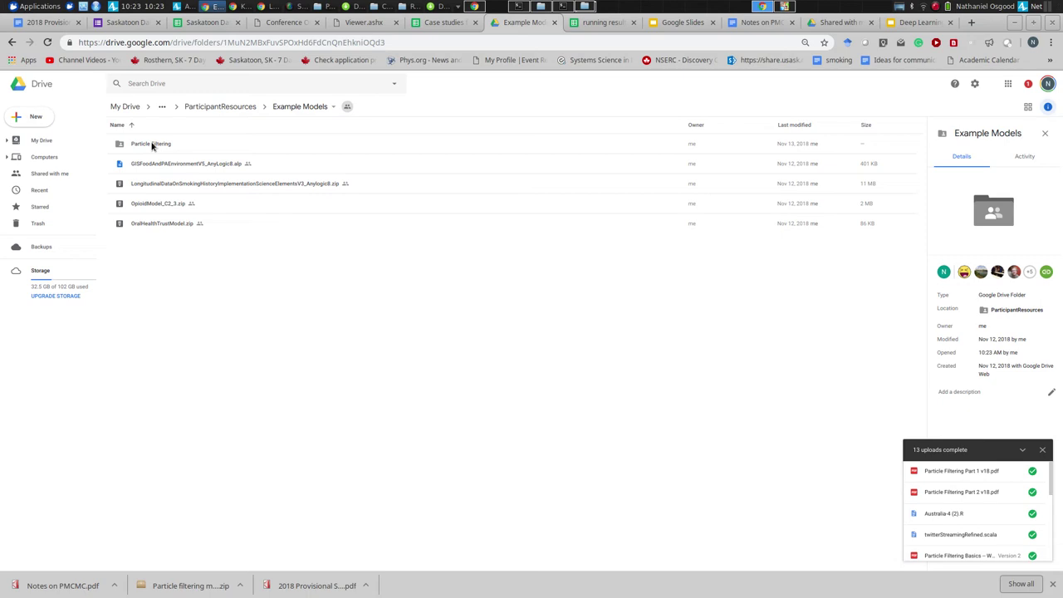
double_click(151, 144)
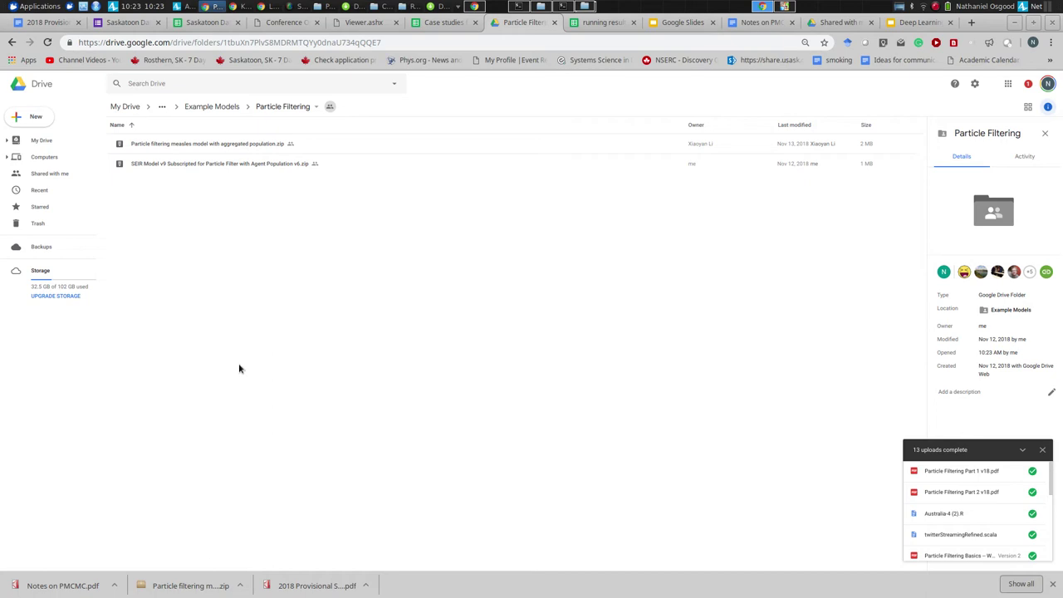
Maximize Thunar on Downloads, open AggregateModelfinalUsed to see its .alp files, then return to AnyLogic
key("alt+Tab")
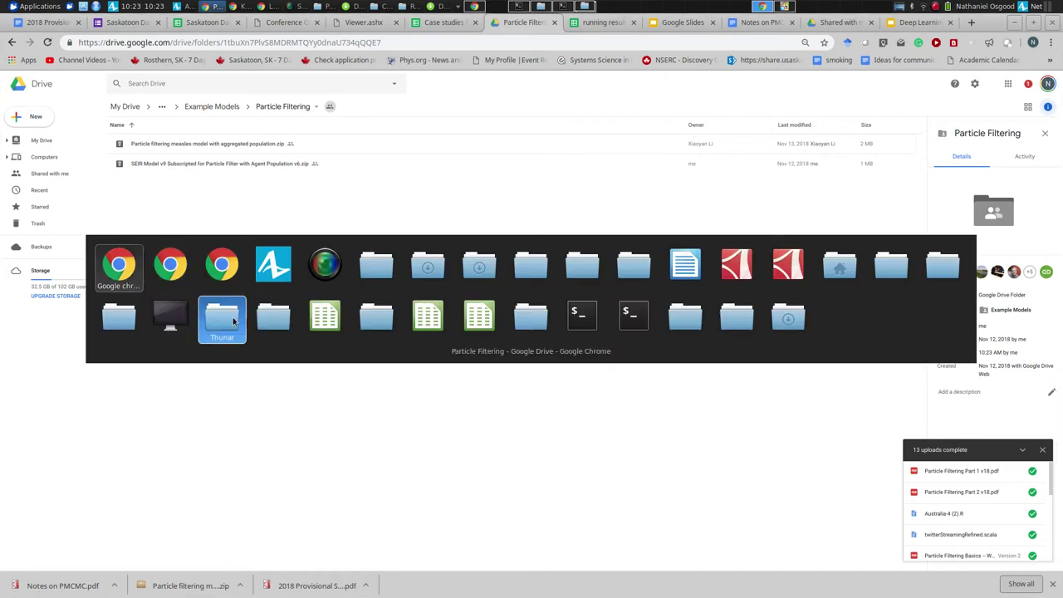
key("alt+Tab")
key("alt+Tab")
key("alt+Tab")
key("alt+Tab")
key("alt+Tab")
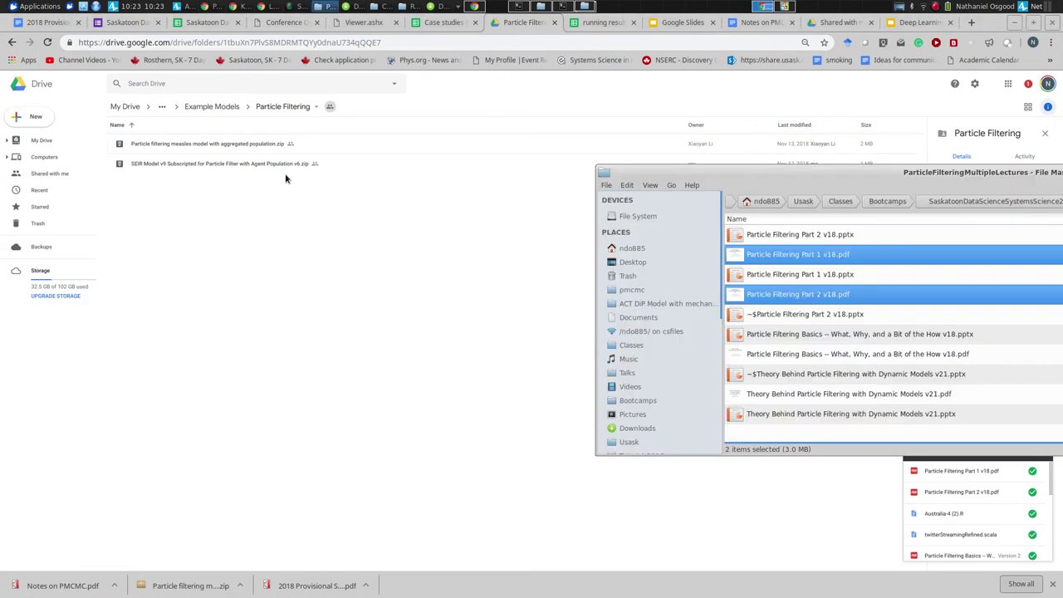
key("alt+Tab")
key("alt+Tab")
key("alt+Tab")
key("alt+Tab")
key("alt+Tab")
key("alt+Tab")
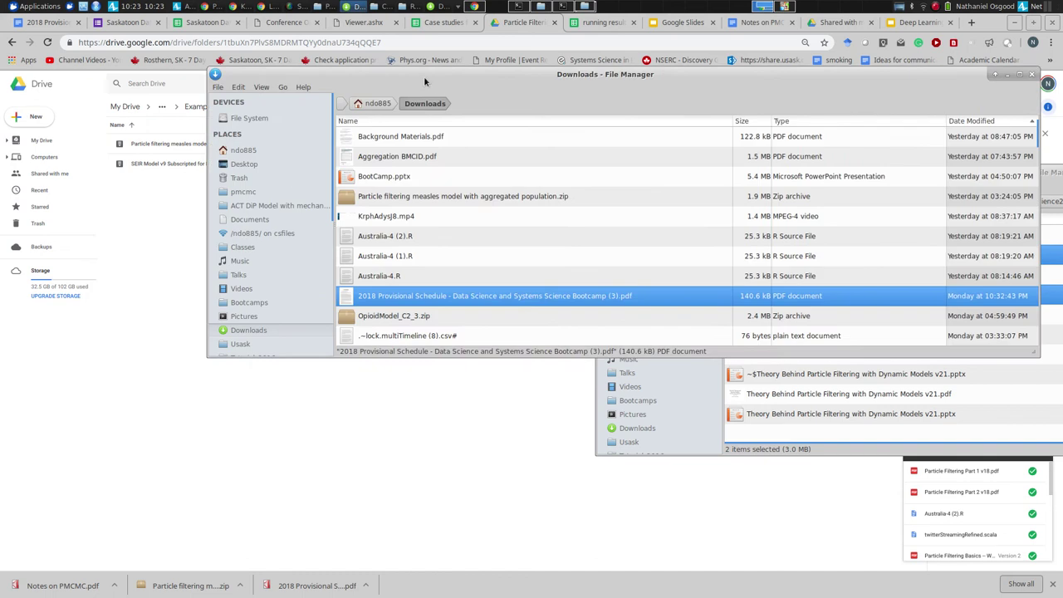
double_click(424, 79)
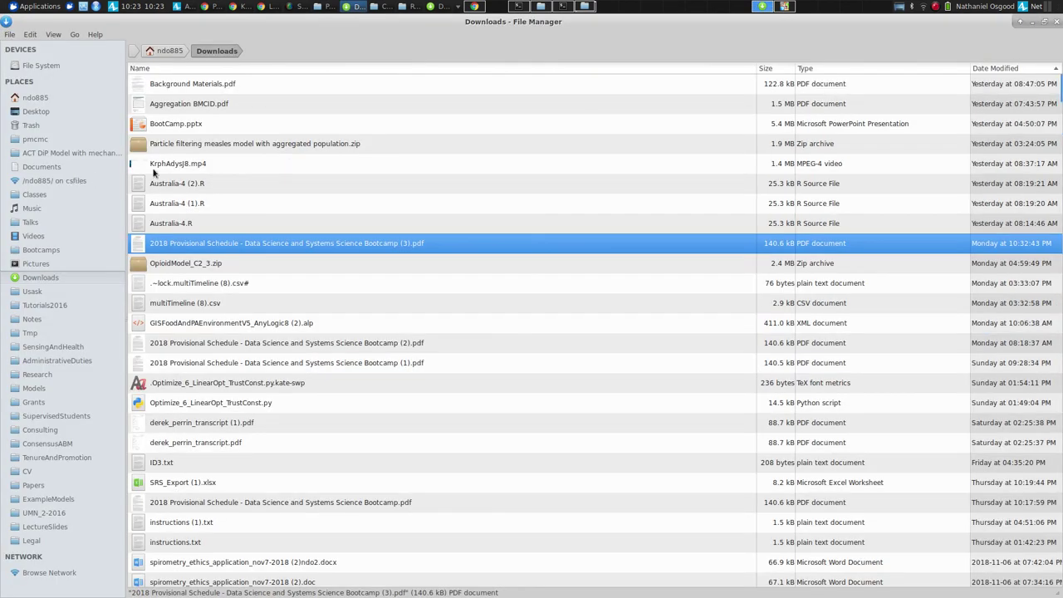
key("Home")
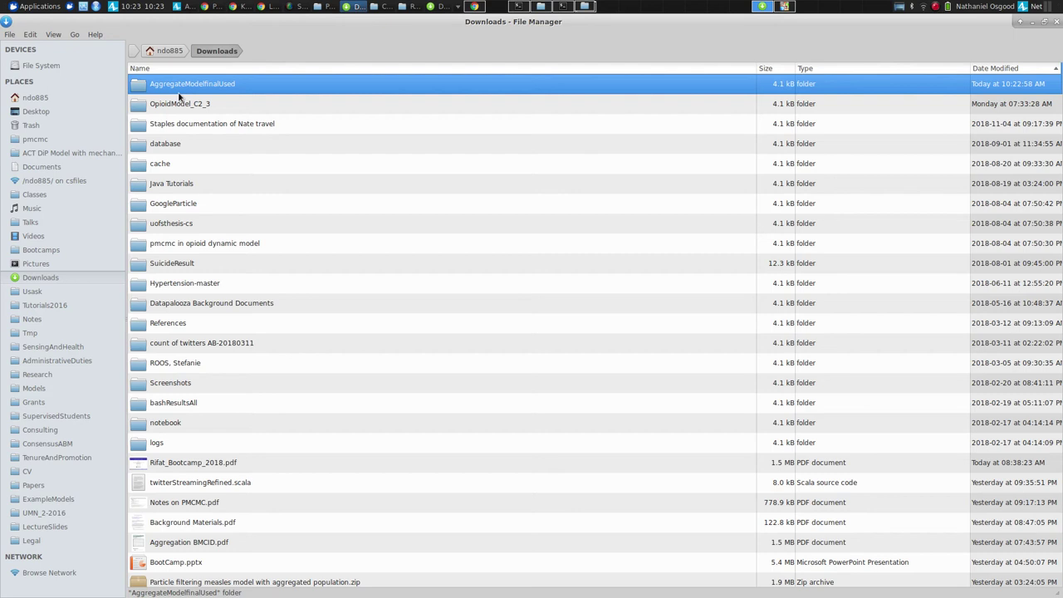
double_click(178, 92)
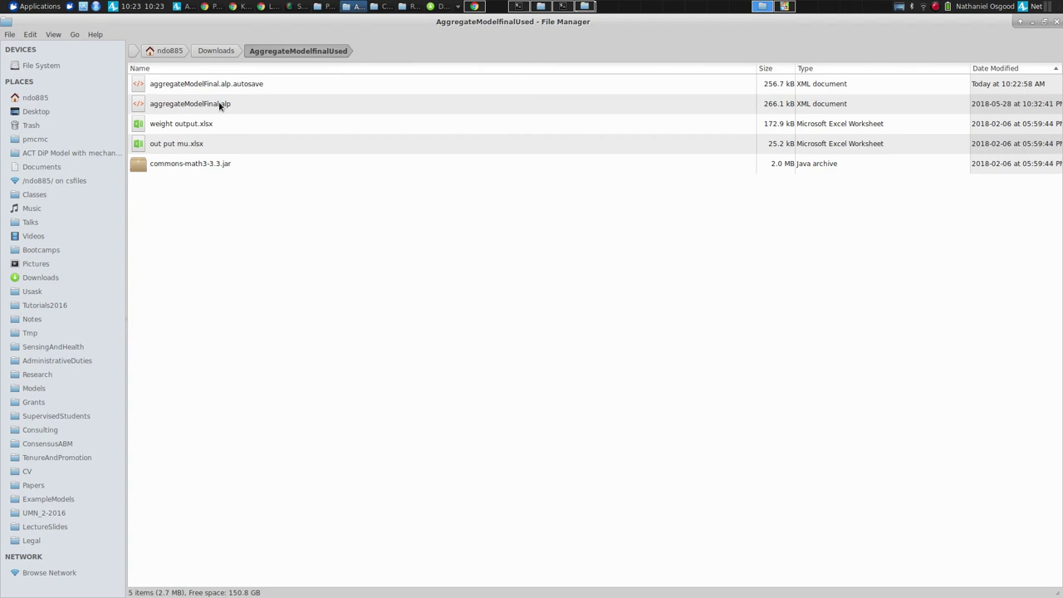
key("alt+Tab")
key("alt+Tab")
key("alt+Tab")
key("alt+Tab")
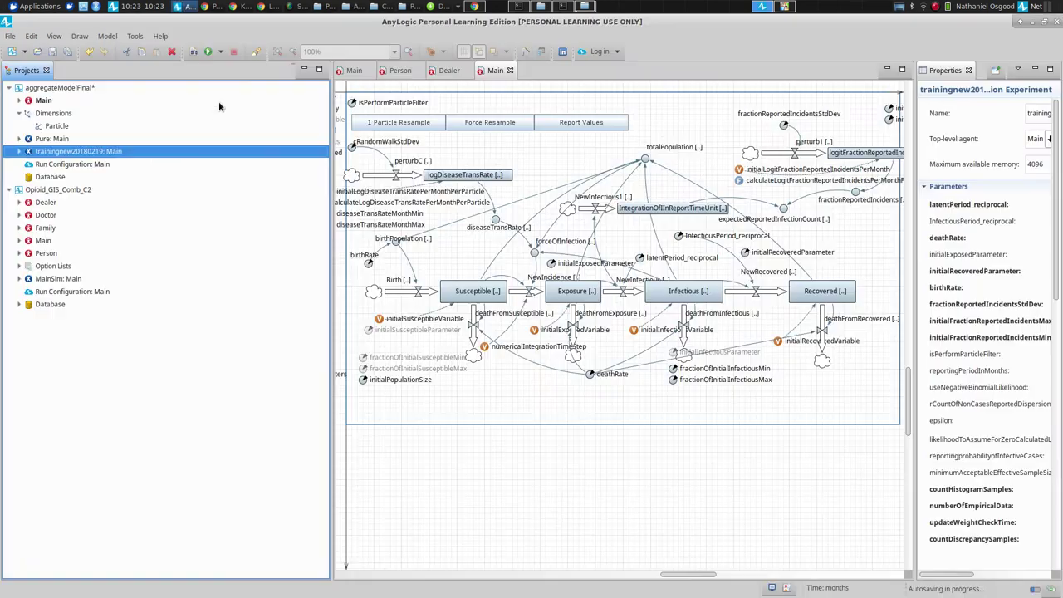
Close the aggregateModelFinal model without saving changes
right_click(46, 89)
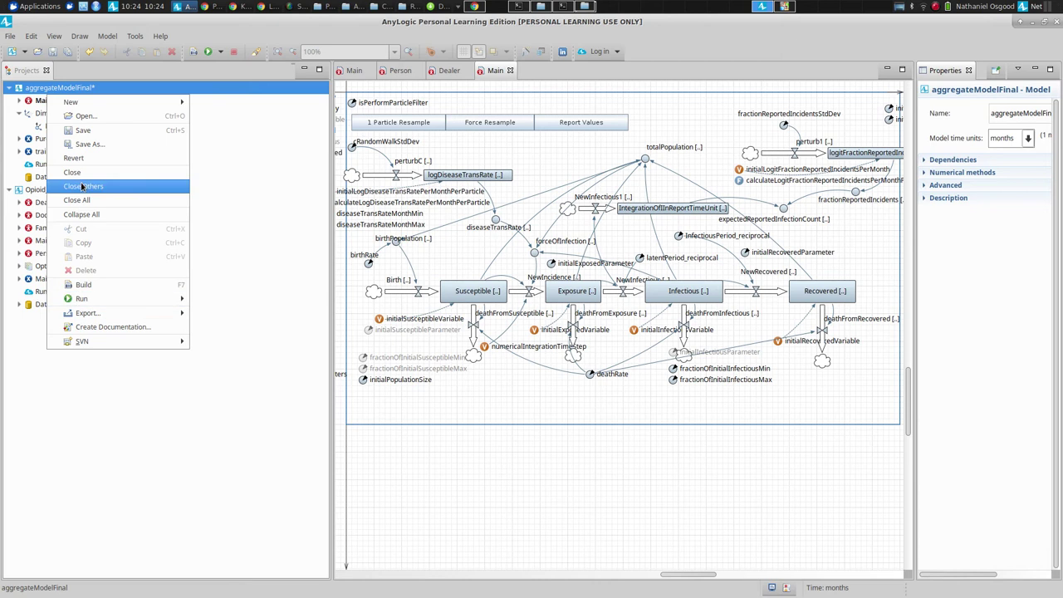
left_click(147, 198)
left_click(538, 329)
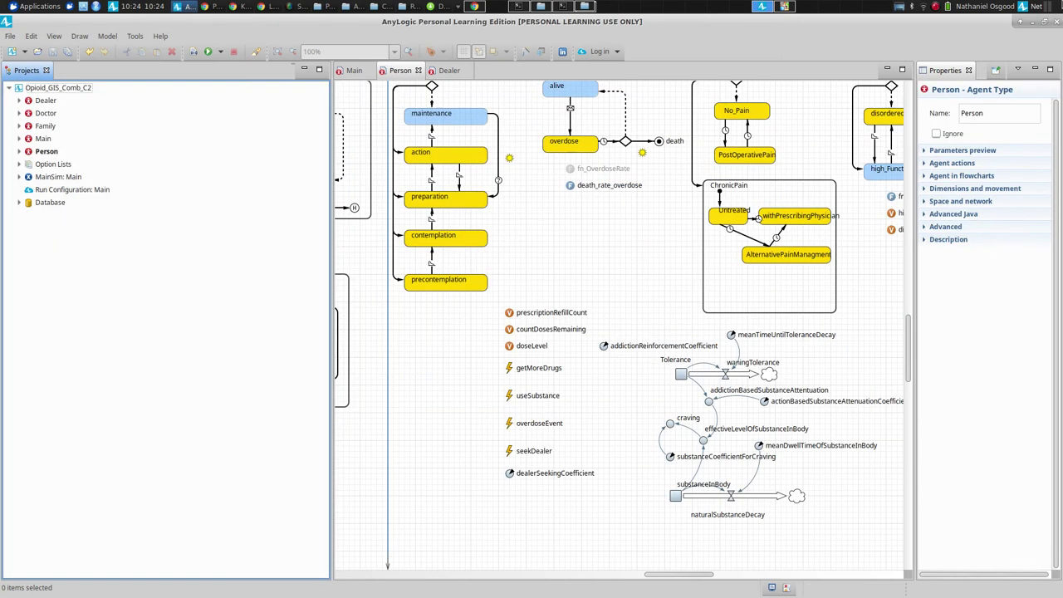
Open aggregateModelFinal.alp from Downloads/AggregateModelfinalUsed
left_click(10, 36)
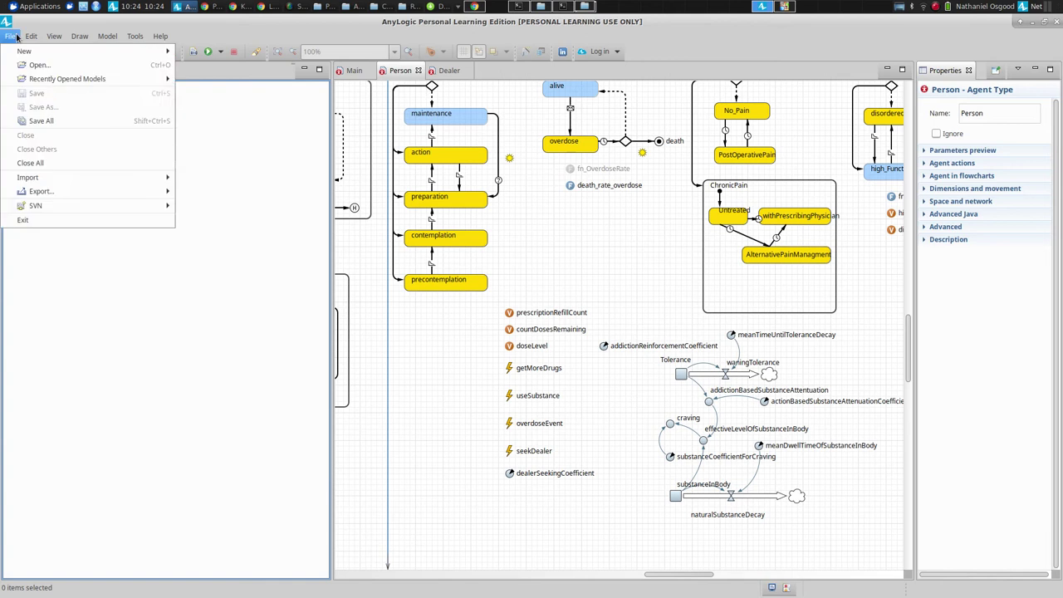
mouse_move(160, 36)
left_click(484, 40)
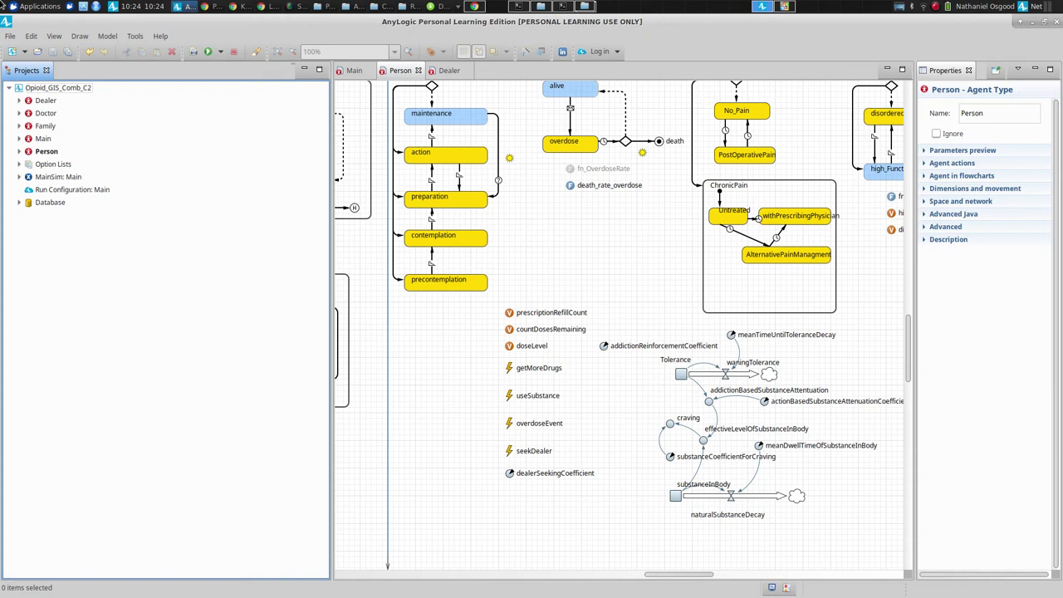
left_click(10, 36)
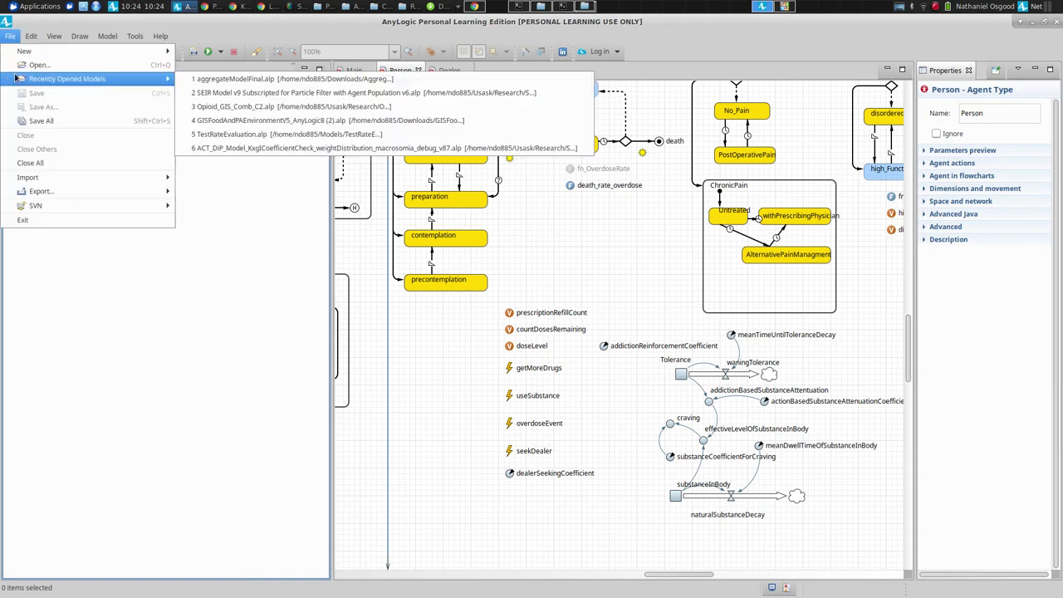
left_click(16, 66)
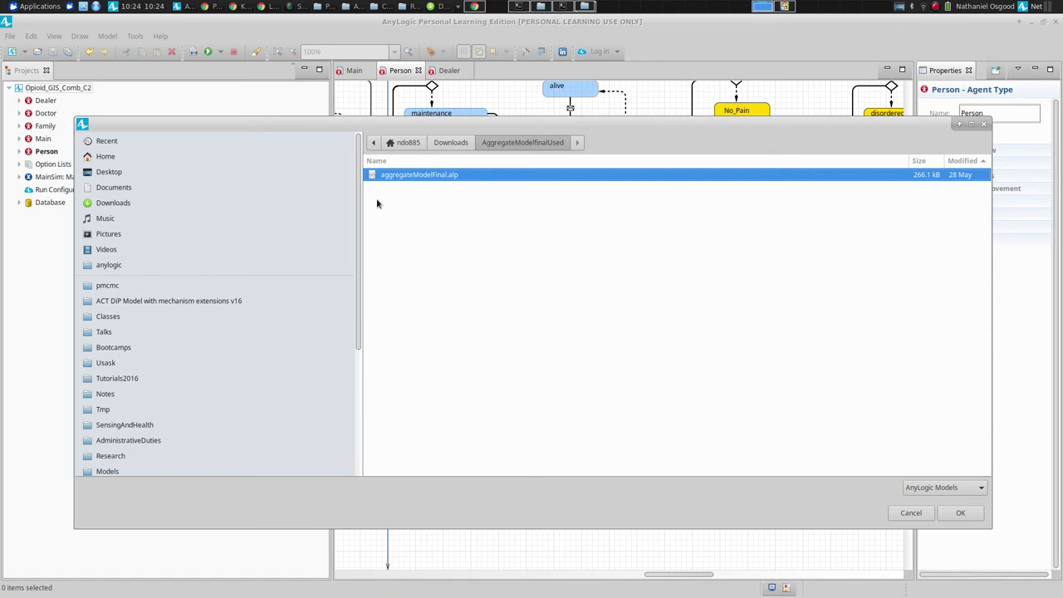
left_click(465, 146)
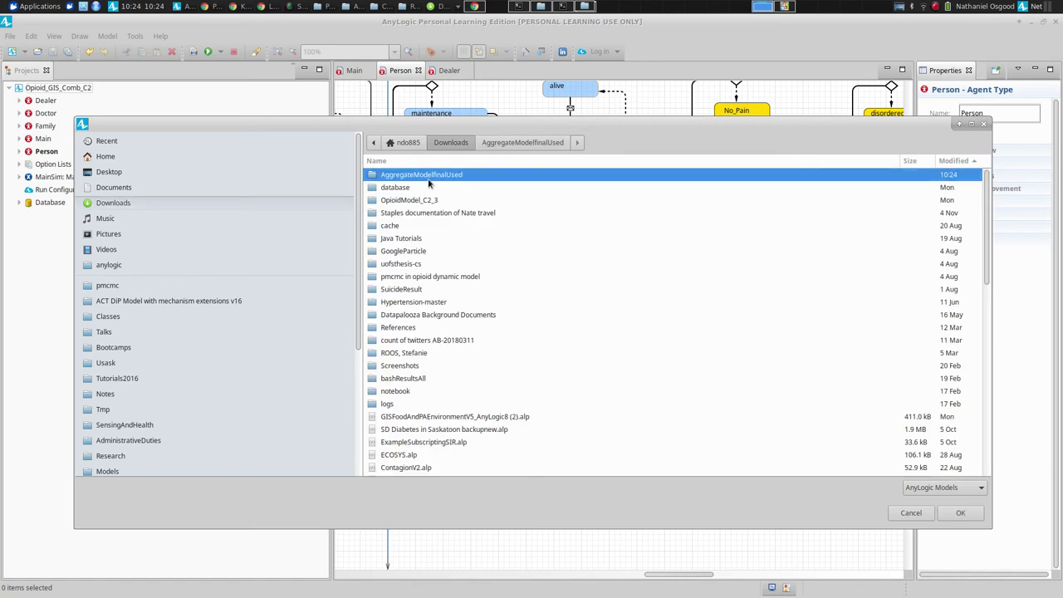
double_click(421, 174)
left_click(421, 175)
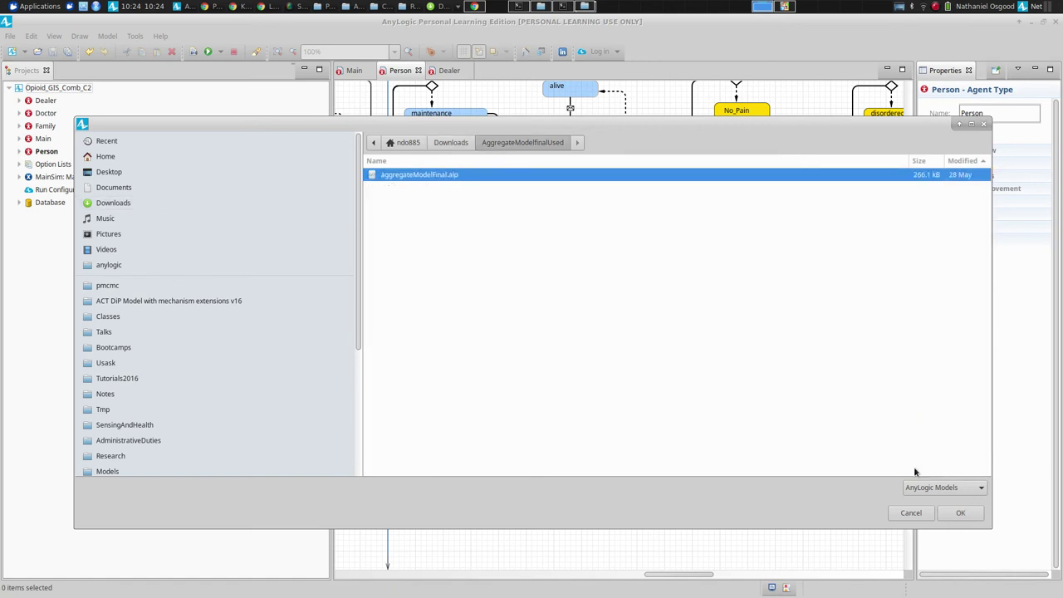
left_click(960, 513)
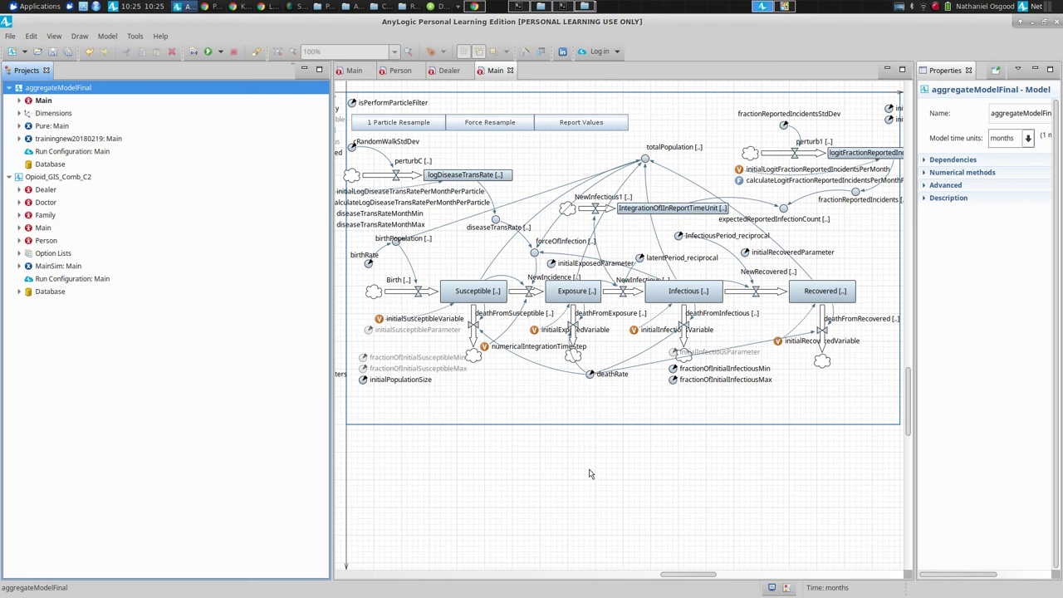
Inspect the logitFractionReportedIncidentsPerMonth stock, arrayed over Particle and fed by perturb1
left_click_drag(691, 578, 711, 578)
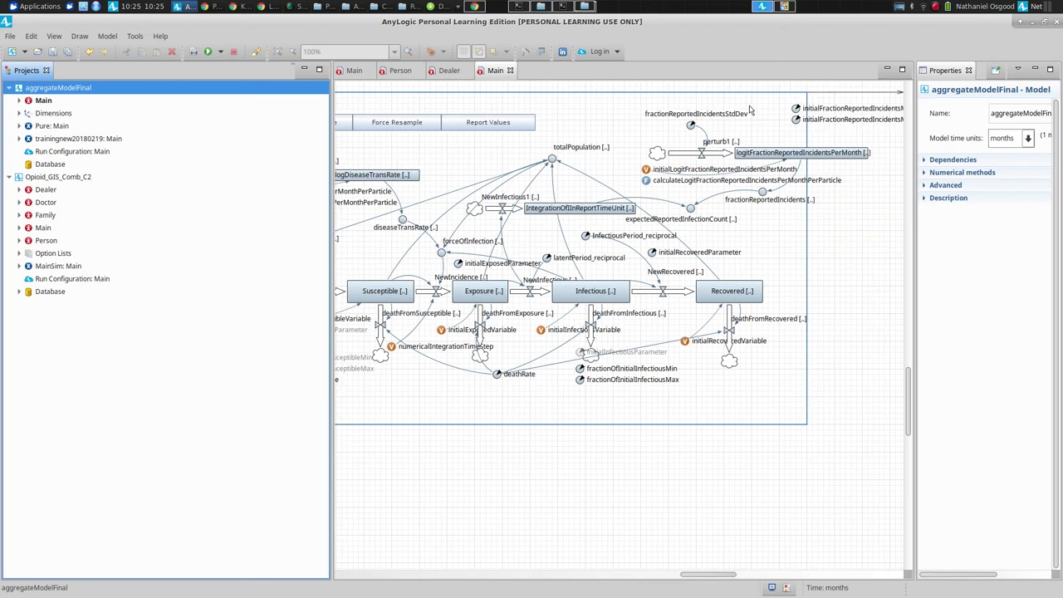
left_click(779, 155)
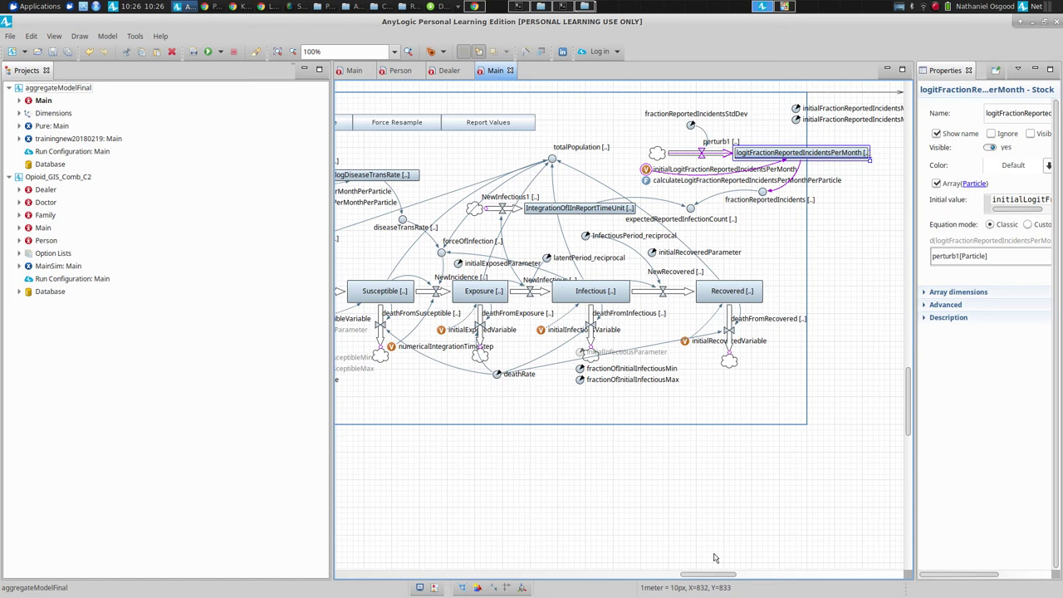
scroll(690, 573, "left", 3)
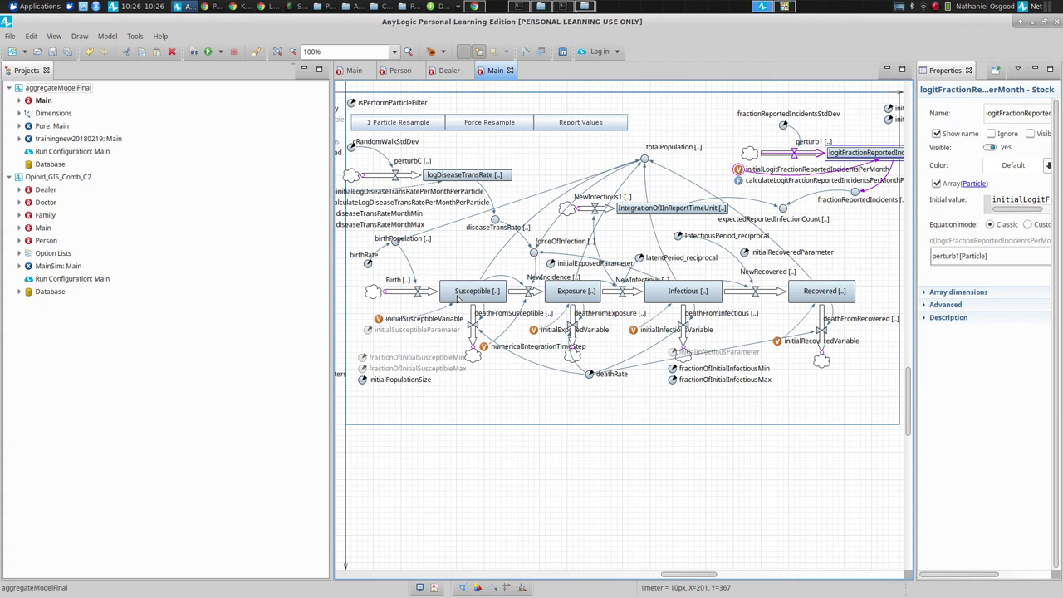
Bring the AggregateModelfinalUsed and ParticleFilteringMultipleLectures folder windows forward and reposition the lecture-slides window
left_click(458, 297)
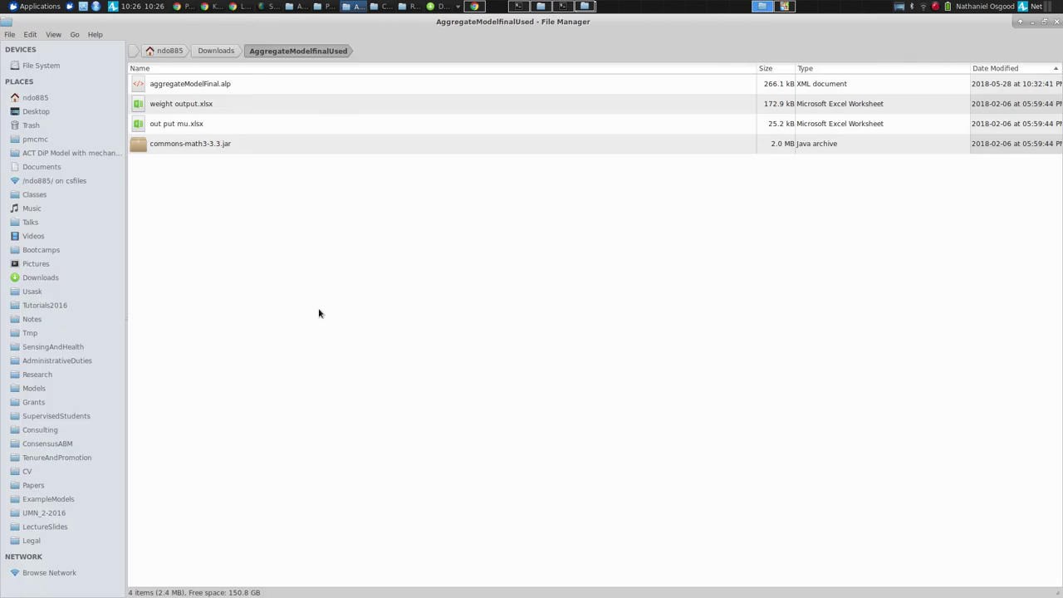
key("alt+Tab")
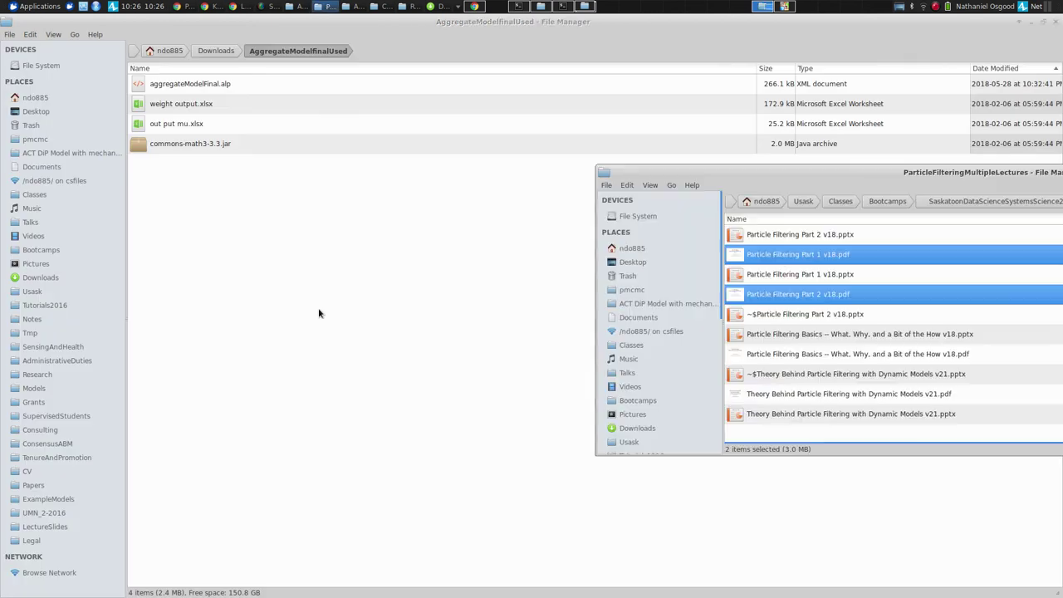
key("alt+Tab")
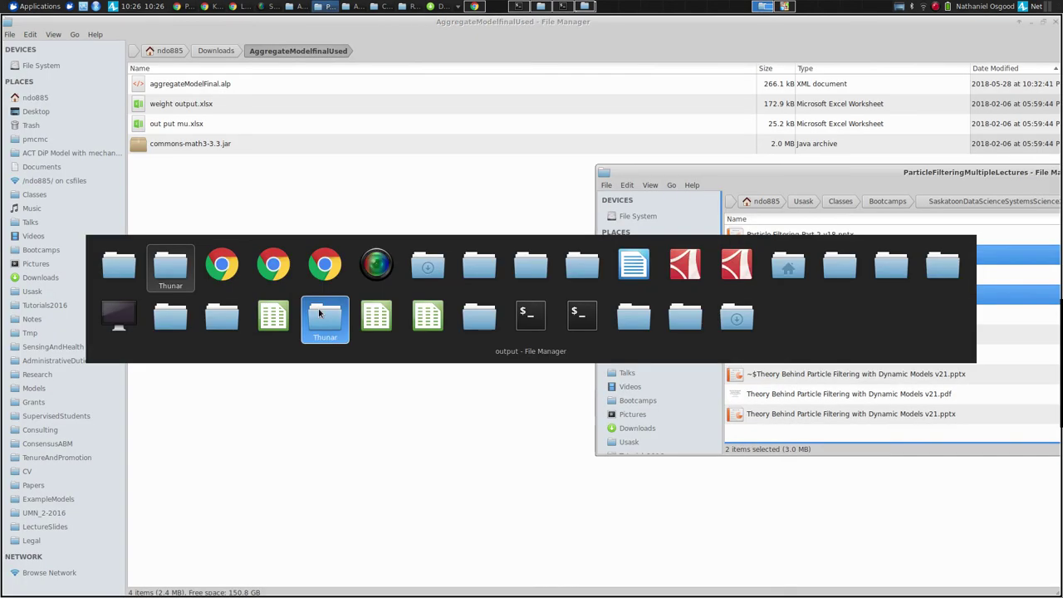
key("alt+Tab")
left_click(319, 312)
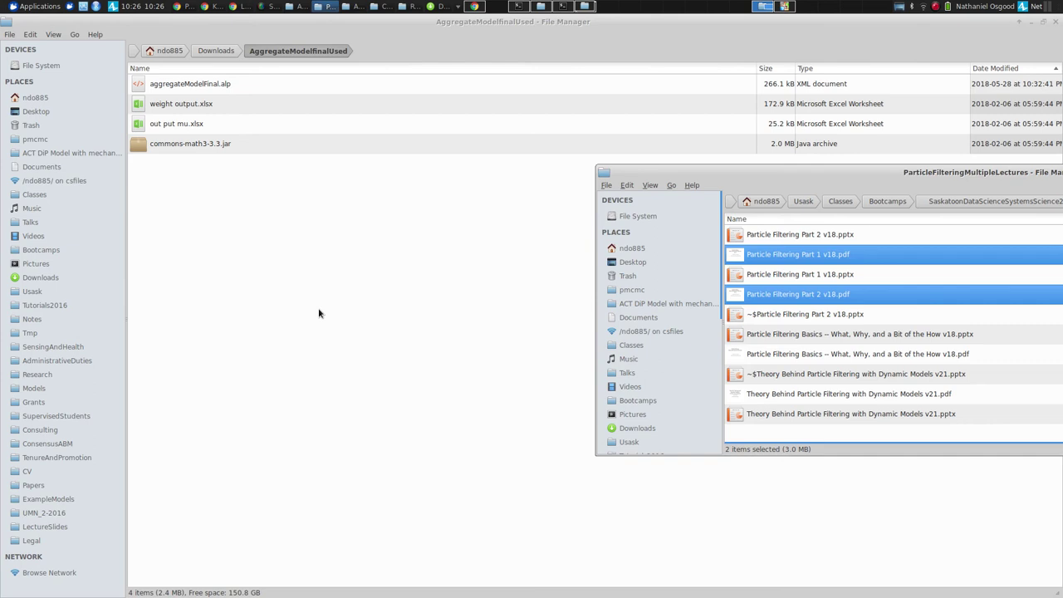
key("alt+Tab")
left_click_drag(782, 172, 490, 229)
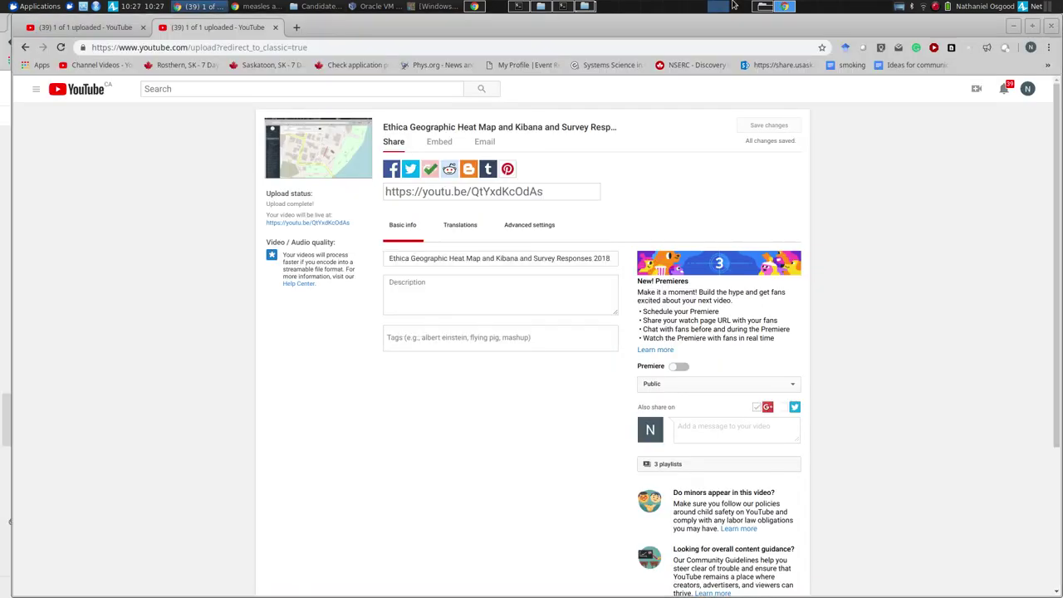
left_click(578, 7)
left_click(541, 9)
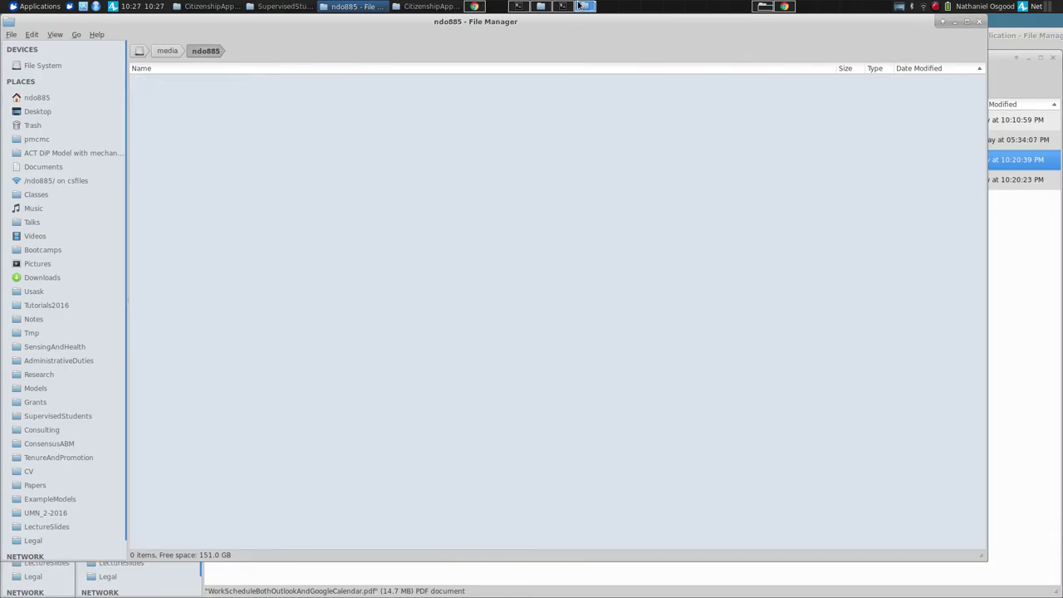
key("alt+Tab")
left_click(756, 9)
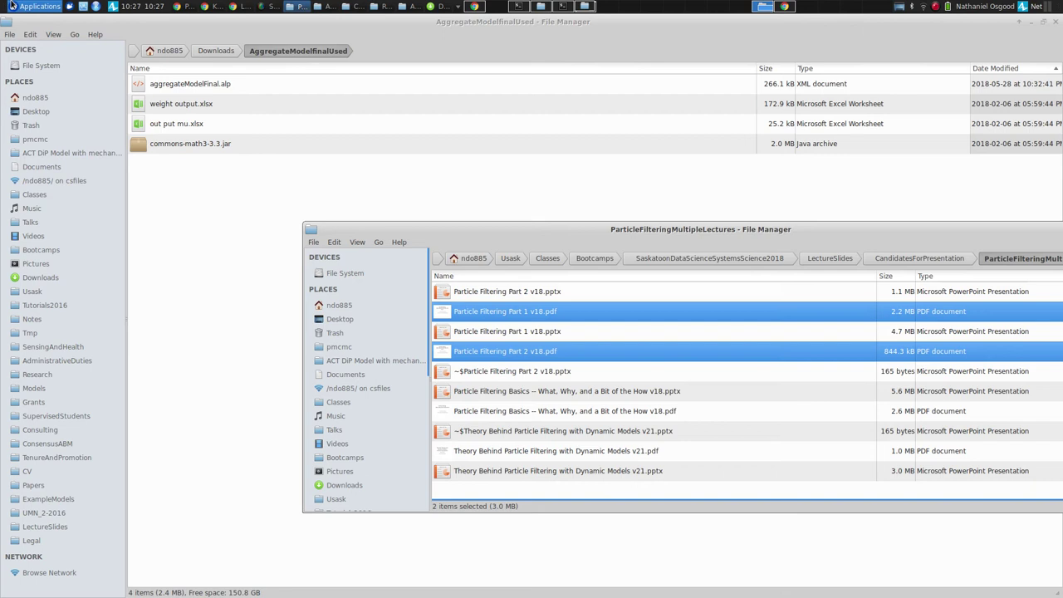
Search the applications list and open windows for the AnyLogic 8.3.3 installation folder
left_click(37, 6)
mouse_move(28, 118)
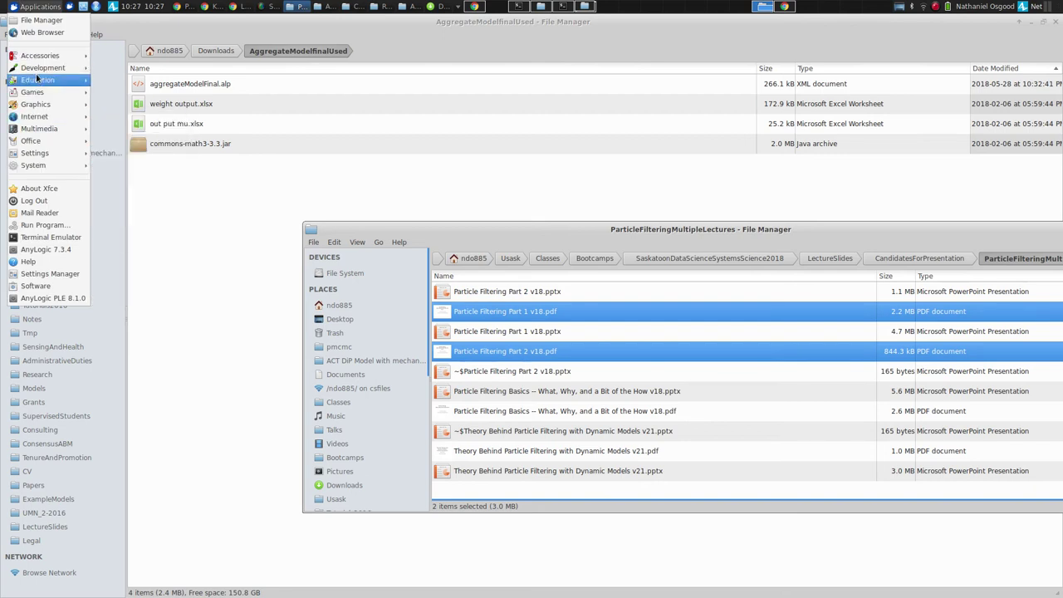
mouse_move(34, 83)
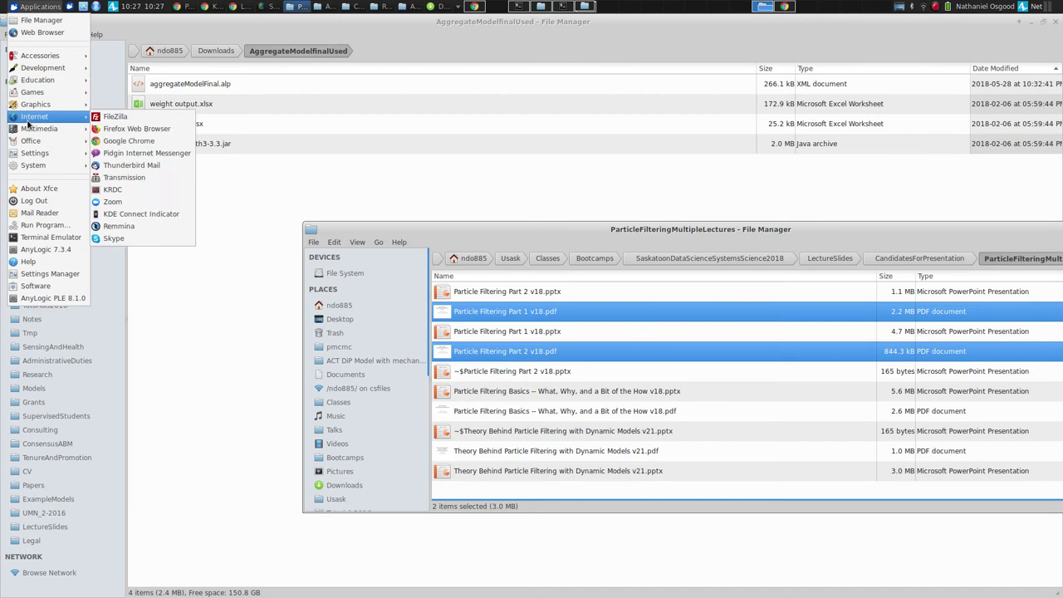
left_click(189, 27)
key("alt+Tab")
key("alt+Tab")
key("alt+Tab")
key("alt+Tab")
key("alt+Tab")
key("alt+Tab")
key("alt+Tab")
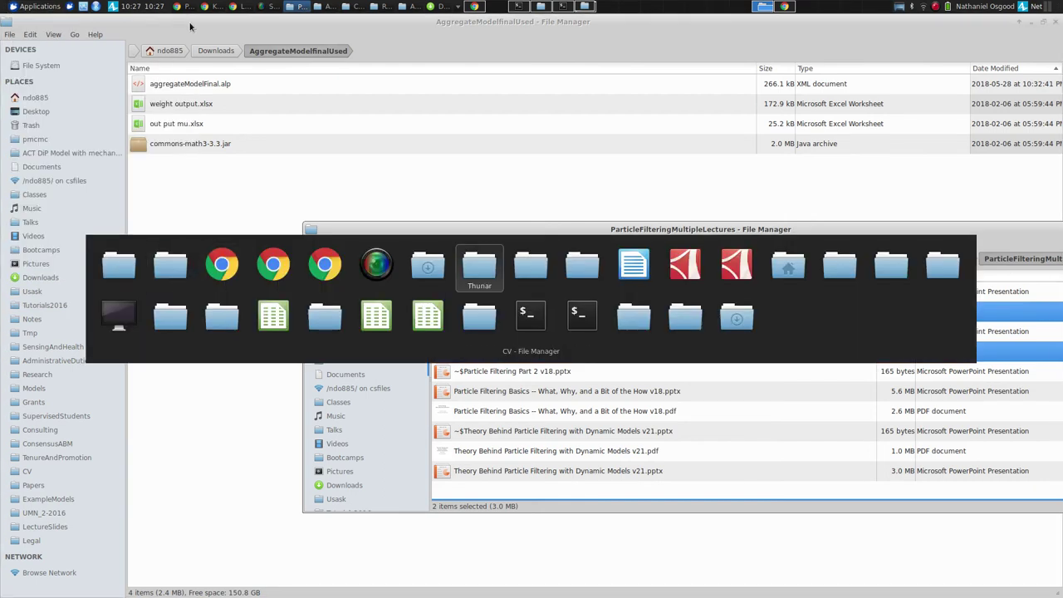
key("alt+Tab")
key("alt+Tab")
key("alt+Tab")
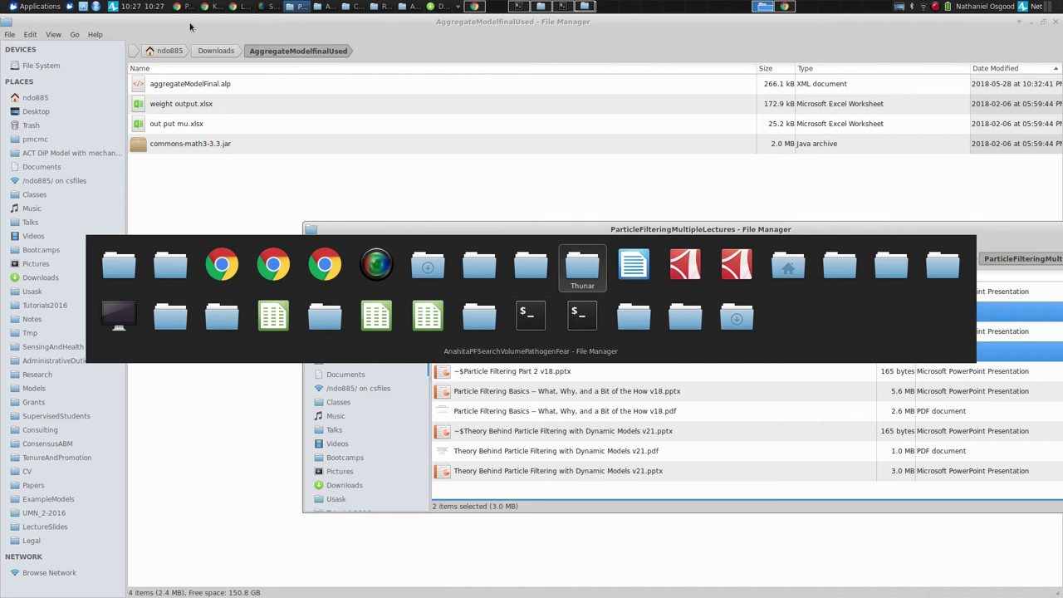
key("alt+shift+Tab")
key("alt+Tab")
key("alt+Tab")
key("alt+Tab")
key("alt+Tab")
key("alt+Tab")
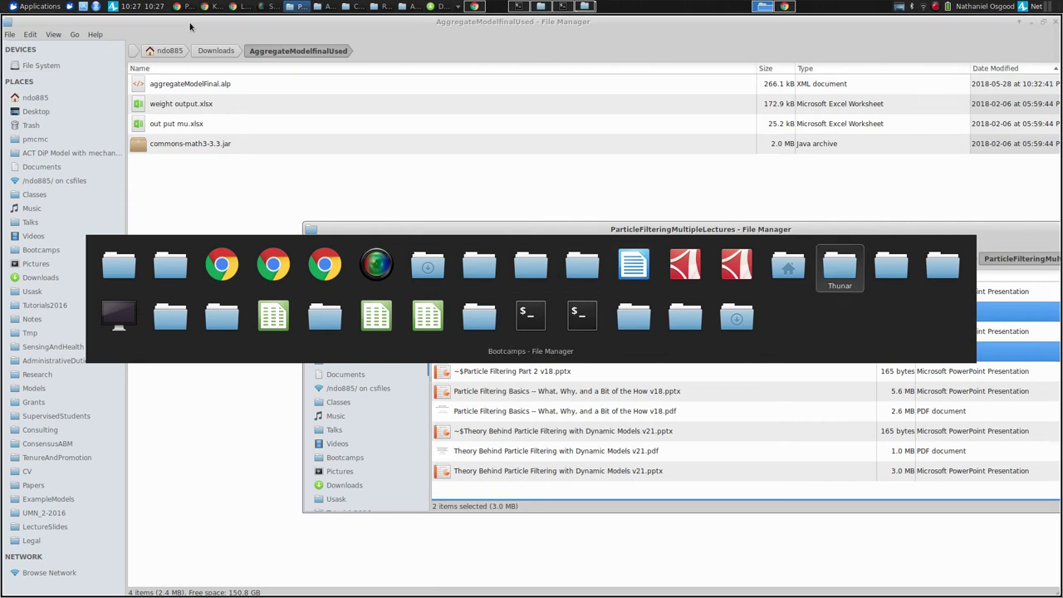
key("alt+Tab")
key("alt+Tab")
key("alt+Tab")
key("alt+Tab")
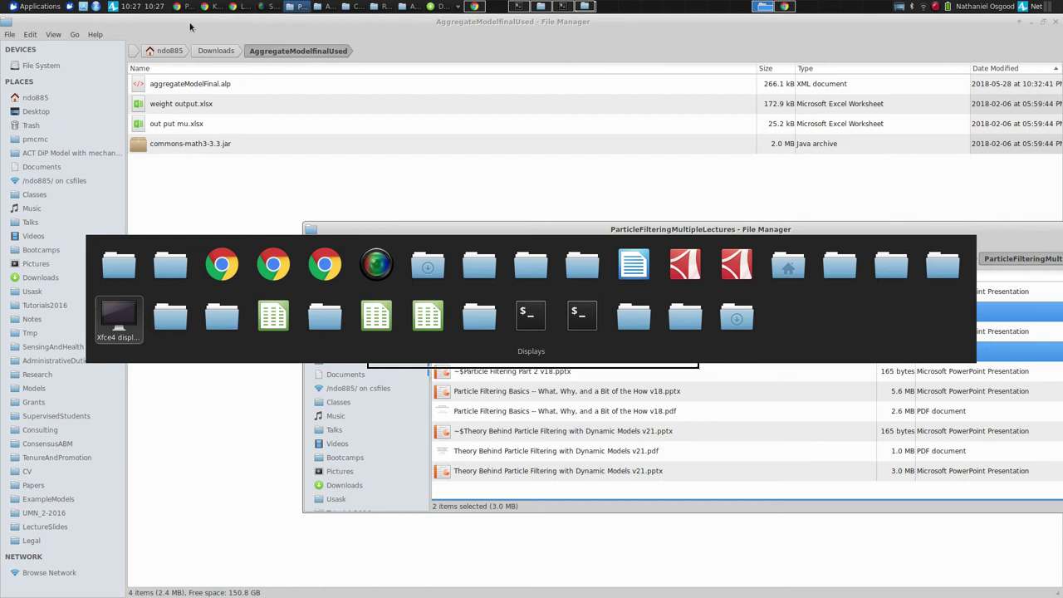
key("alt+Tab")
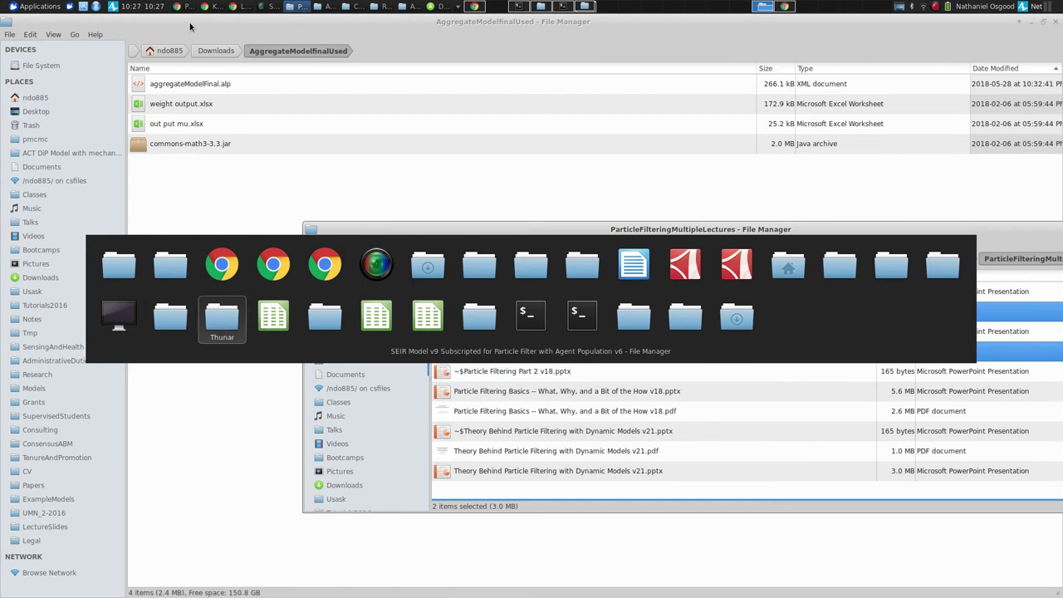
key("alt+Tab")
key("alt+Tab")
key("alt+Tab")
key("alt+Tab")
key("alt+Tab")
key("alt+Tab")
Run the anylogic executable in AnyLogicPLE_8_3_3 to launch AnyLogic 8.3.3 with its Welcome page
key("alt+shift+Tab")
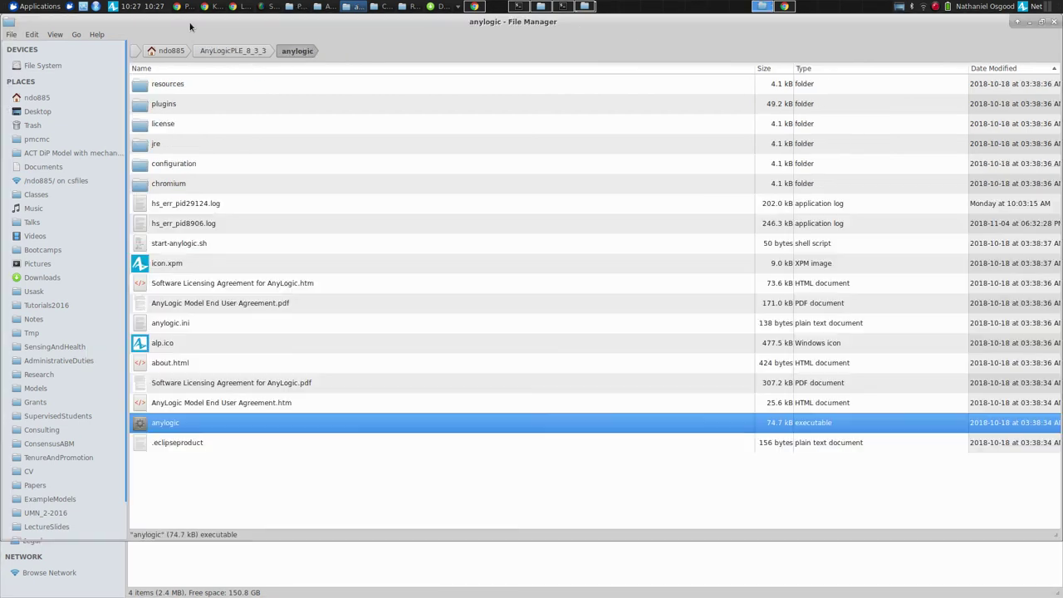
key("Return")
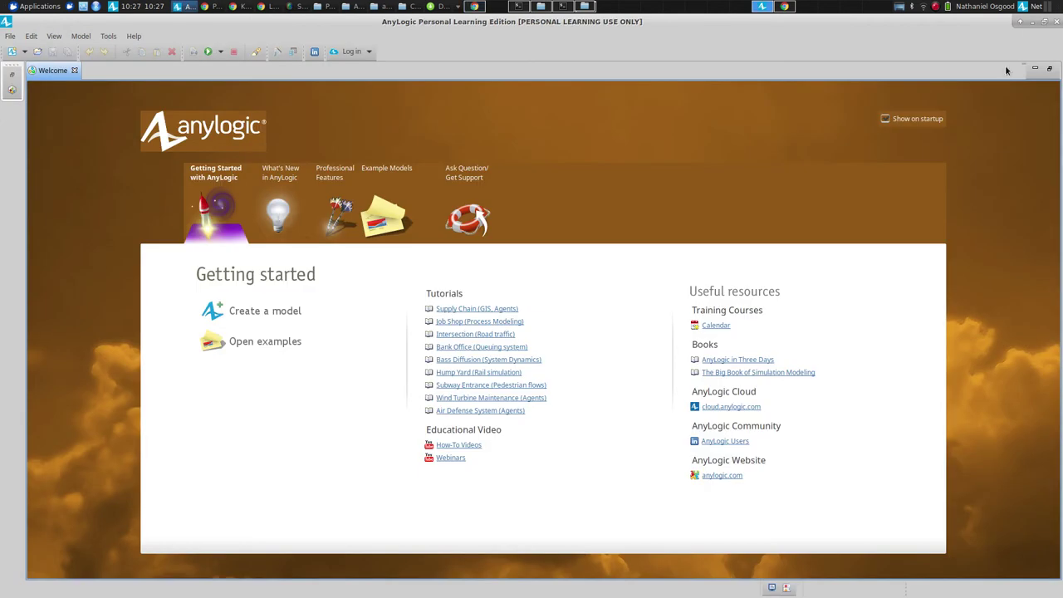
Close the Welcome page and open Downloads/AggregateModelfinalUsed/aggregateModelFinal.alp
left_click(1034, 71)
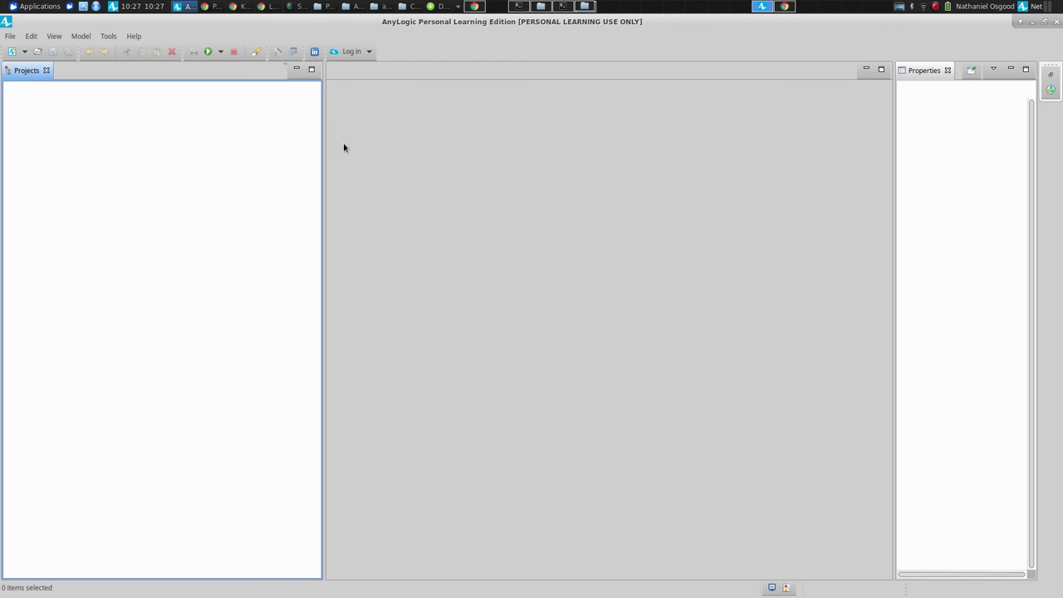
left_click(9, 35)
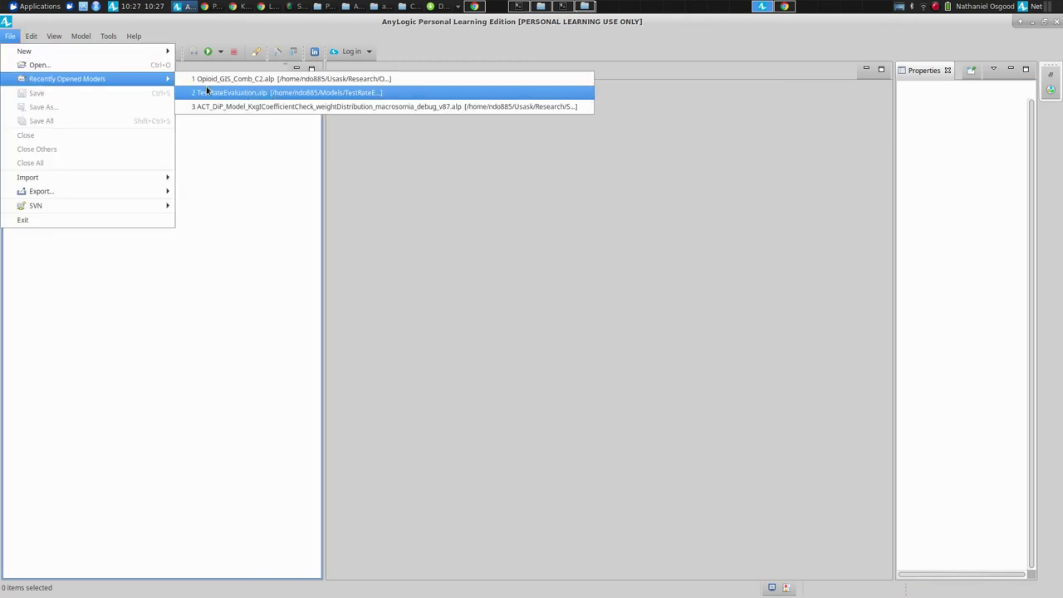
left_click(84, 64)
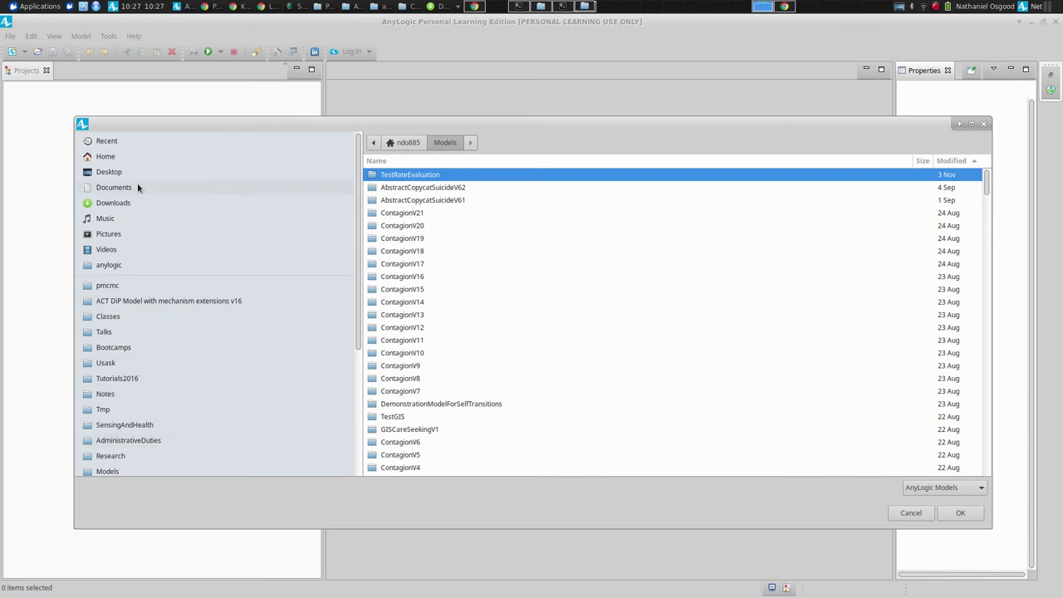
left_click(115, 203)
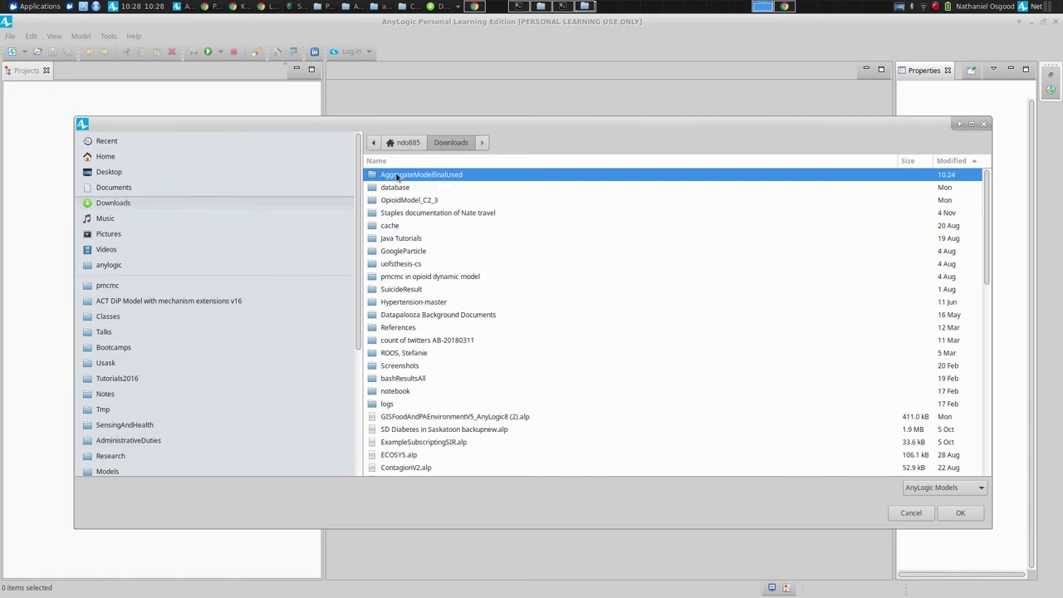
double_click(397, 176)
double_click(397, 175)
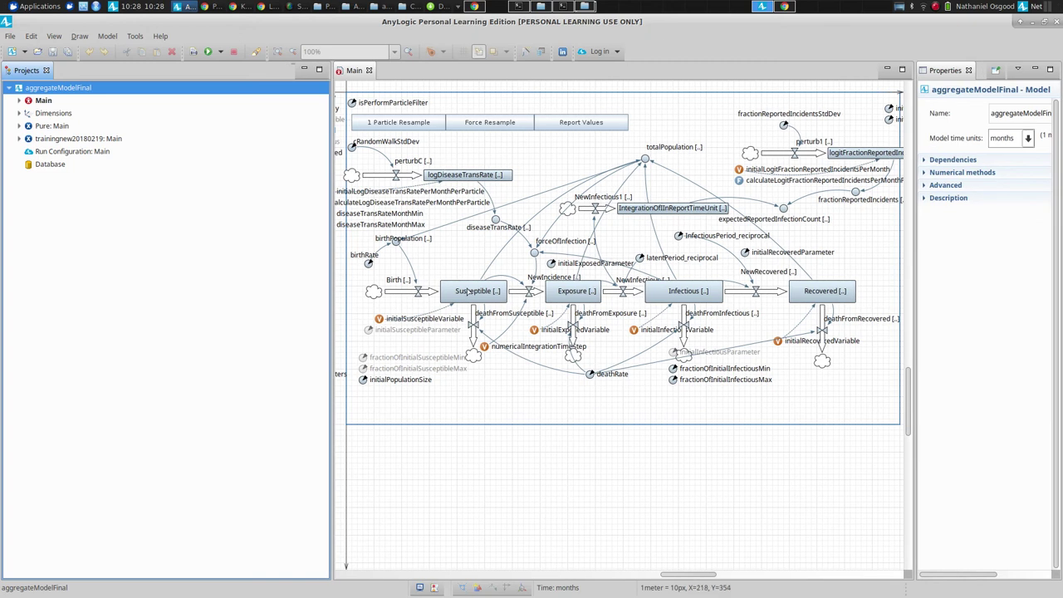
Review the Susceptible, Exposure, Infectious and Recovered stock equations, widening the properties area
left_click(467, 292)
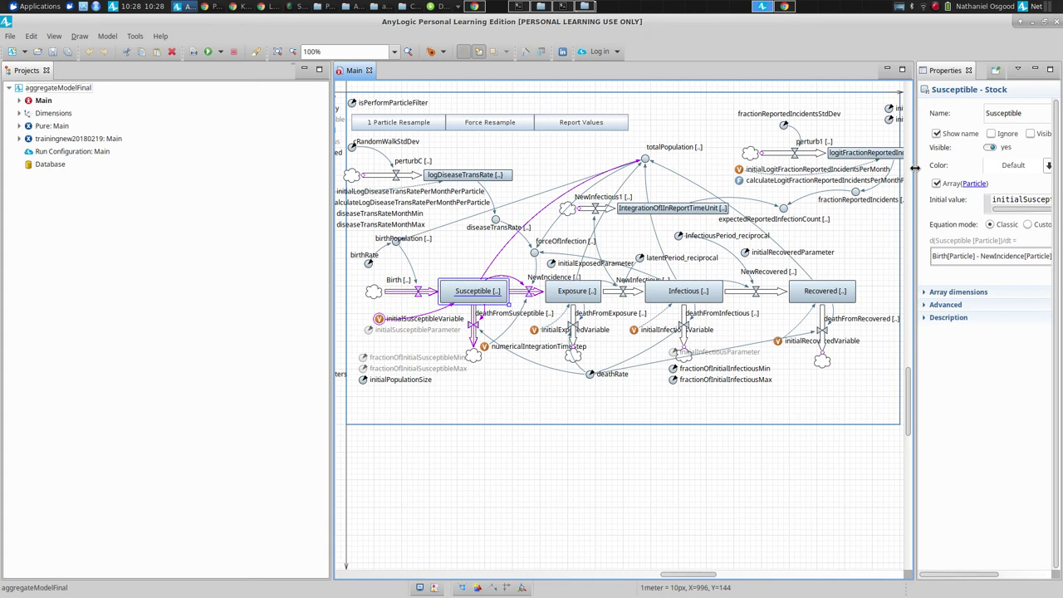
left_click_drag(914, 169, 536, 170)
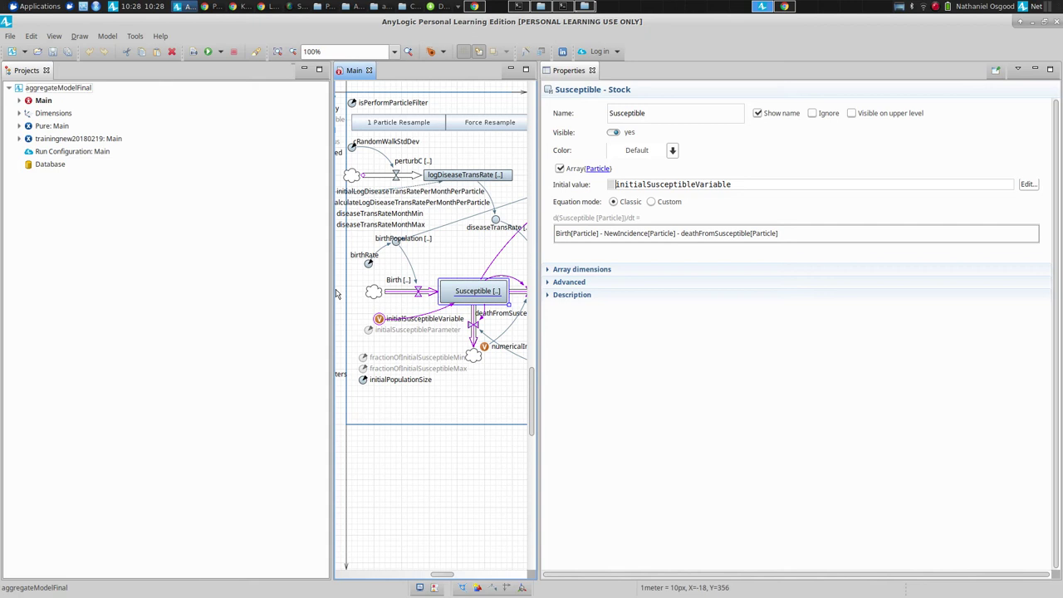
left_click_drag(336, 292, 157, 290)
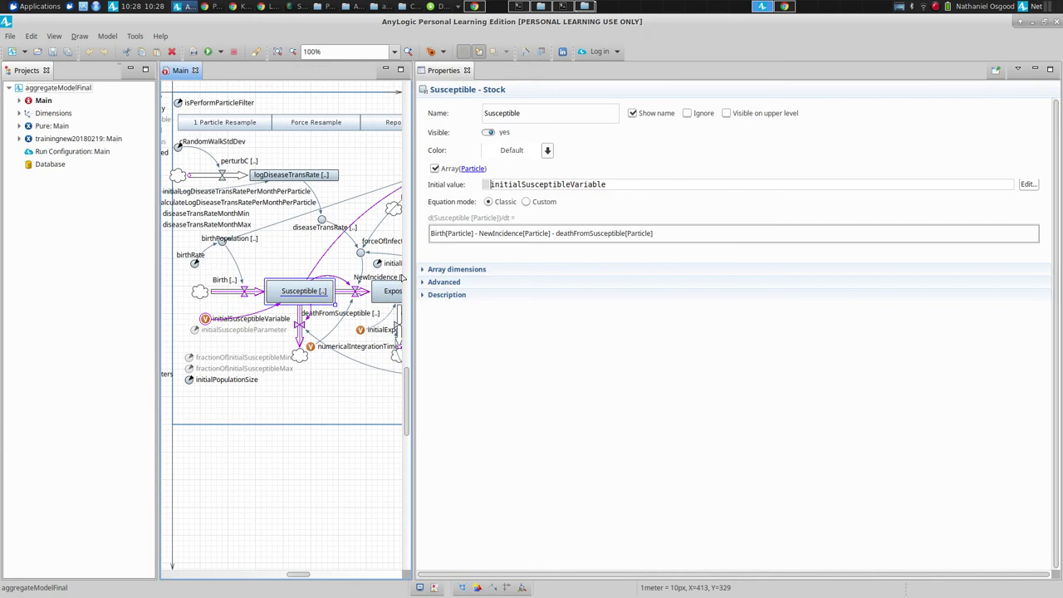
left_click_drag(411, 279, 586, 282)
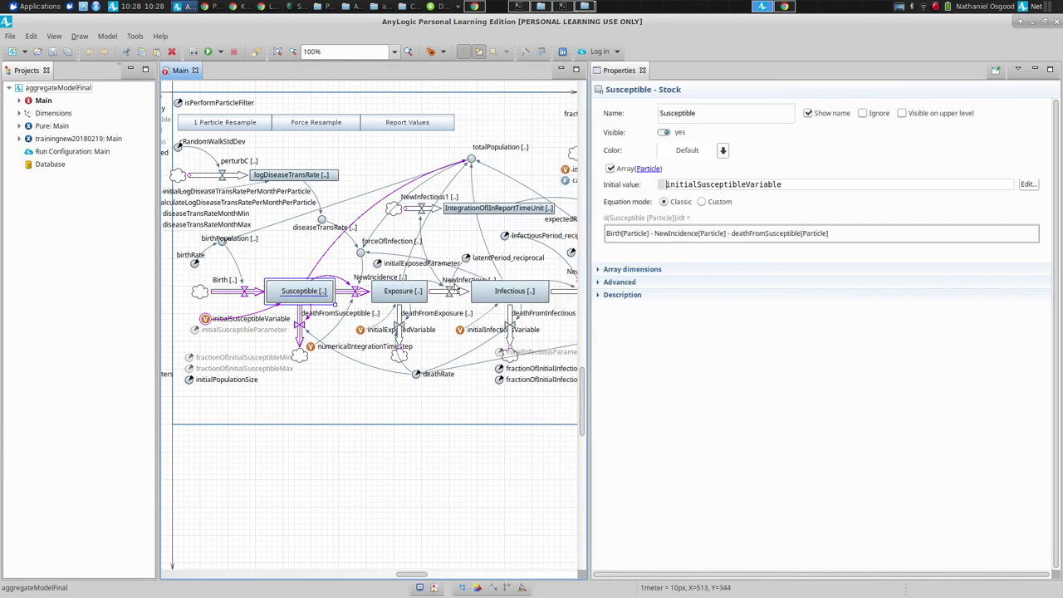
left_click(419, 291)
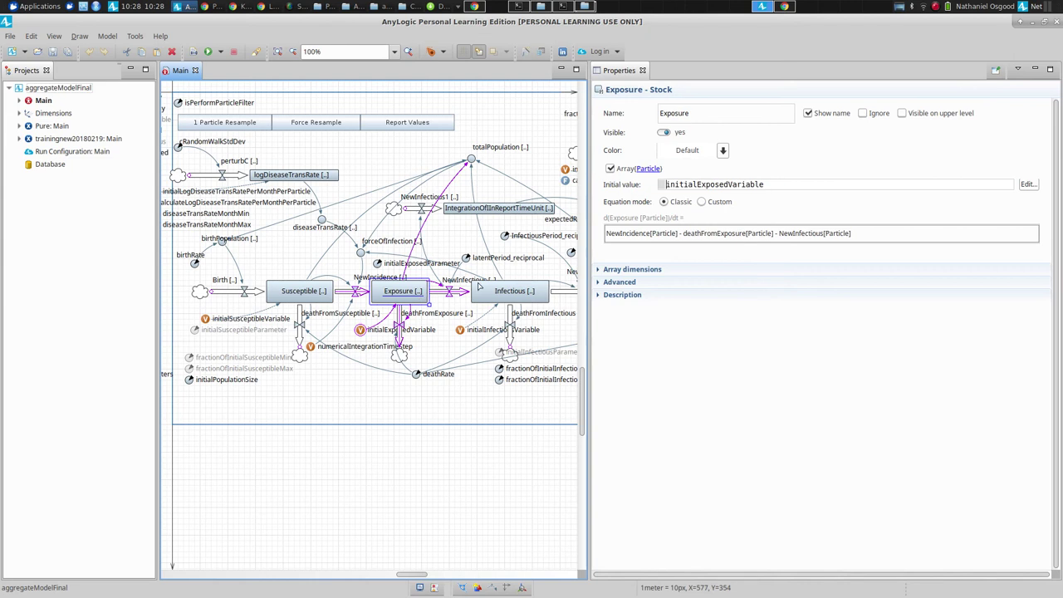
left_click(503, 291)
left_click_drag(411, 575, 455, 577)
left_click(448, 298)
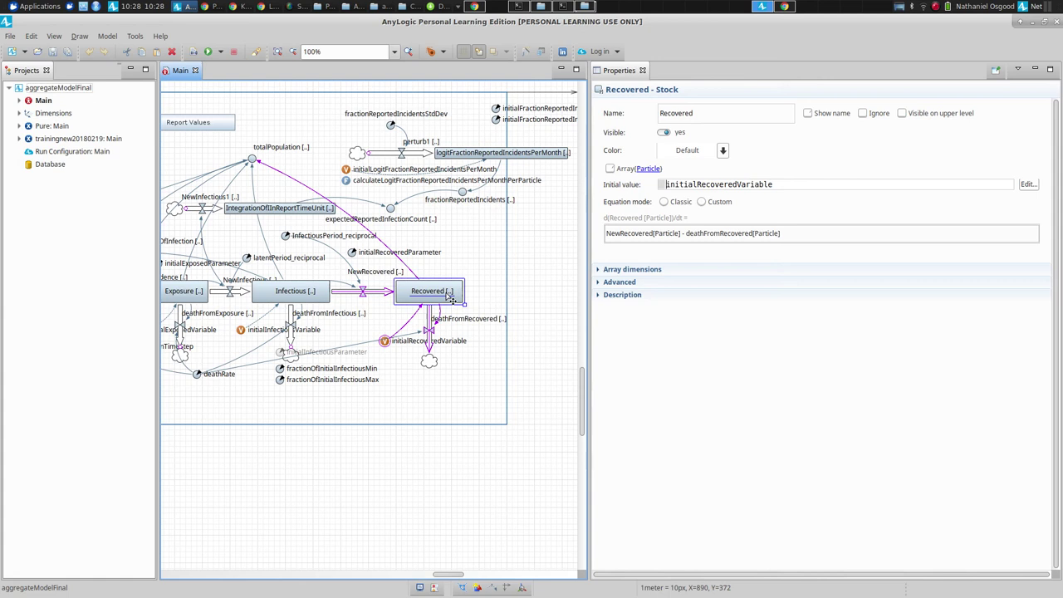
Show the logitFractionReportedIncidentsPerMonth and then the logDiseaseTransRate stock properties
left_click(448, 153)
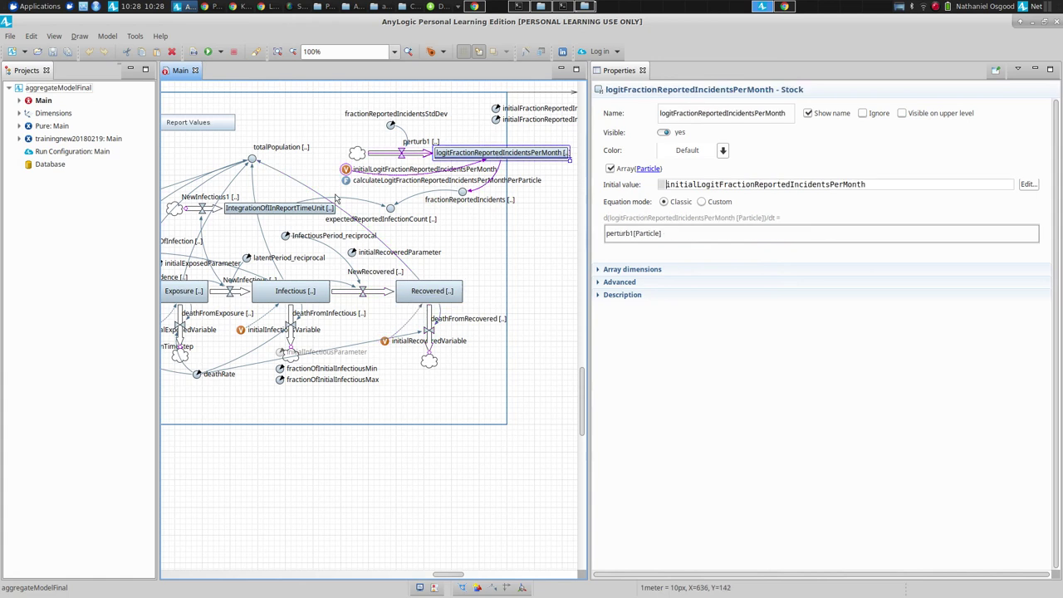
left_click_drag(441, 574, 393, 573)
left_click(359, 176)
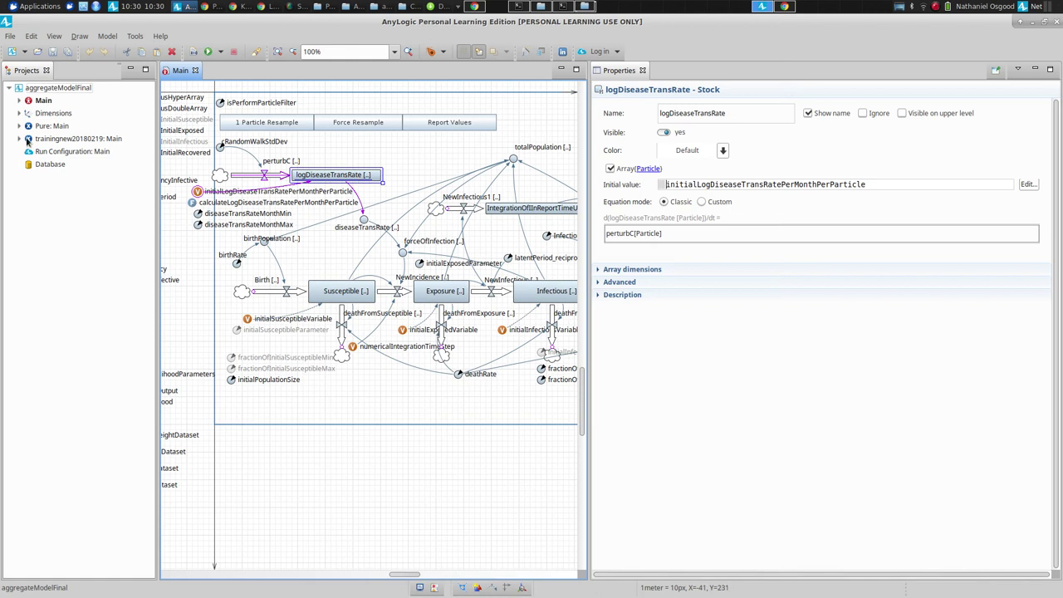
Edit the Particle dimension's Range to 0-99, then save with Ctrl+S, confirming the newer-version warning
left_click(18, 114)
left_click(59, 125)
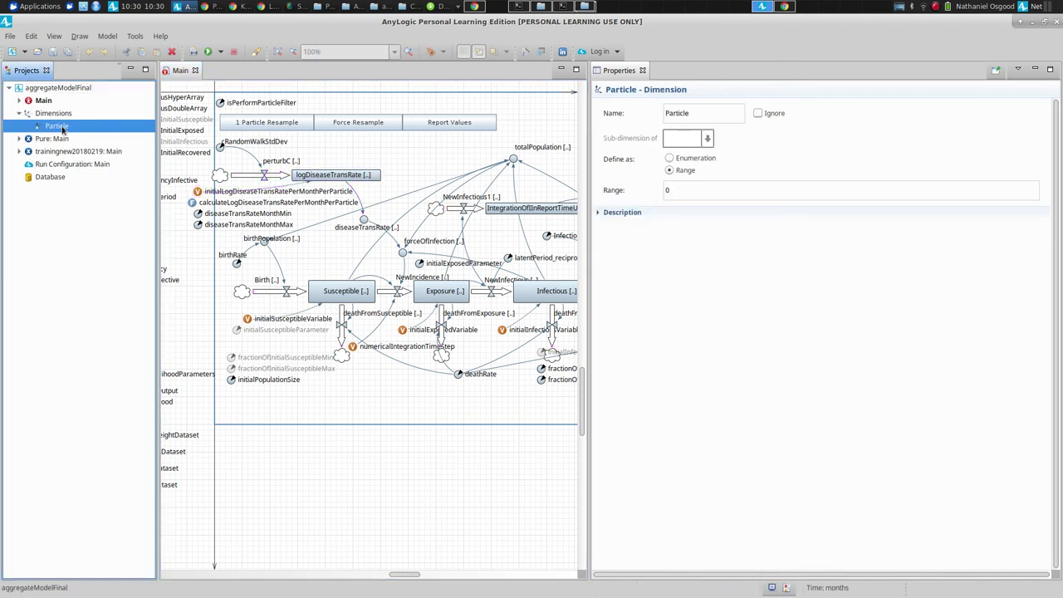
left_click(770, 190)
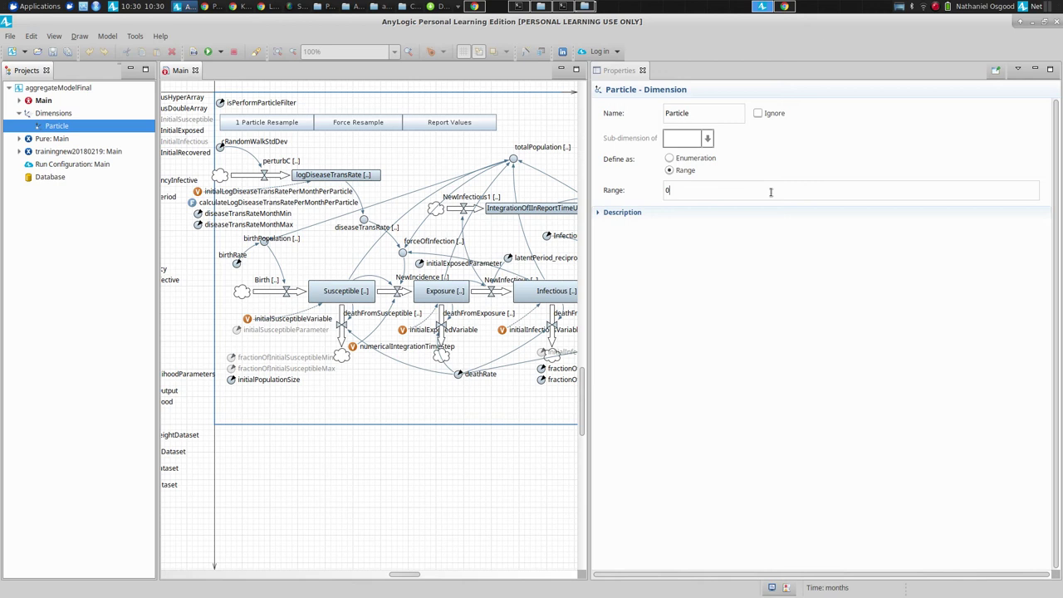
left_click(18, 116)
left_click(18, 116)
left_click(56, 126)
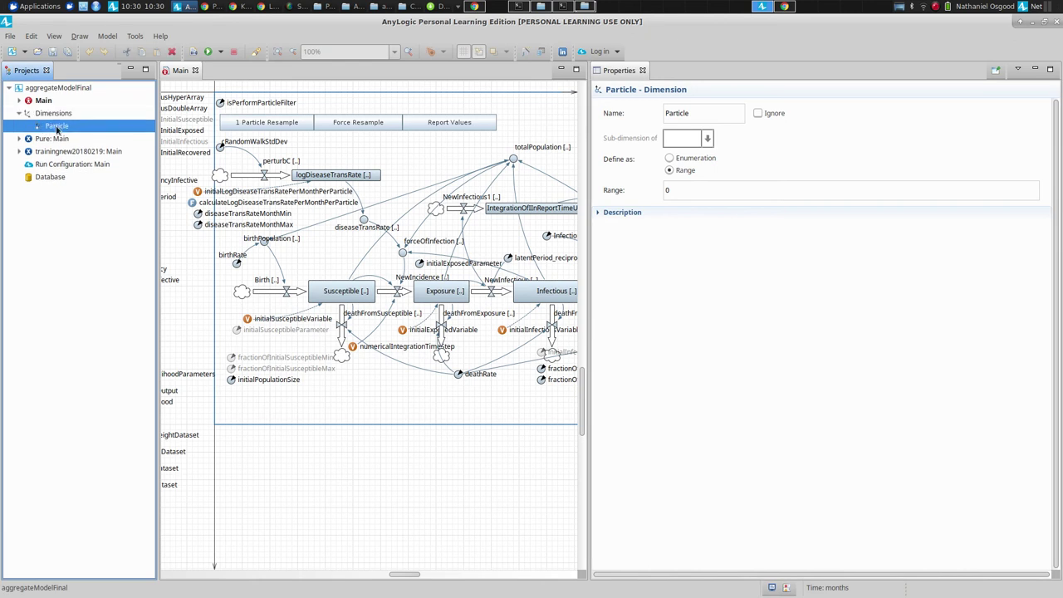
left_click(691, 194)
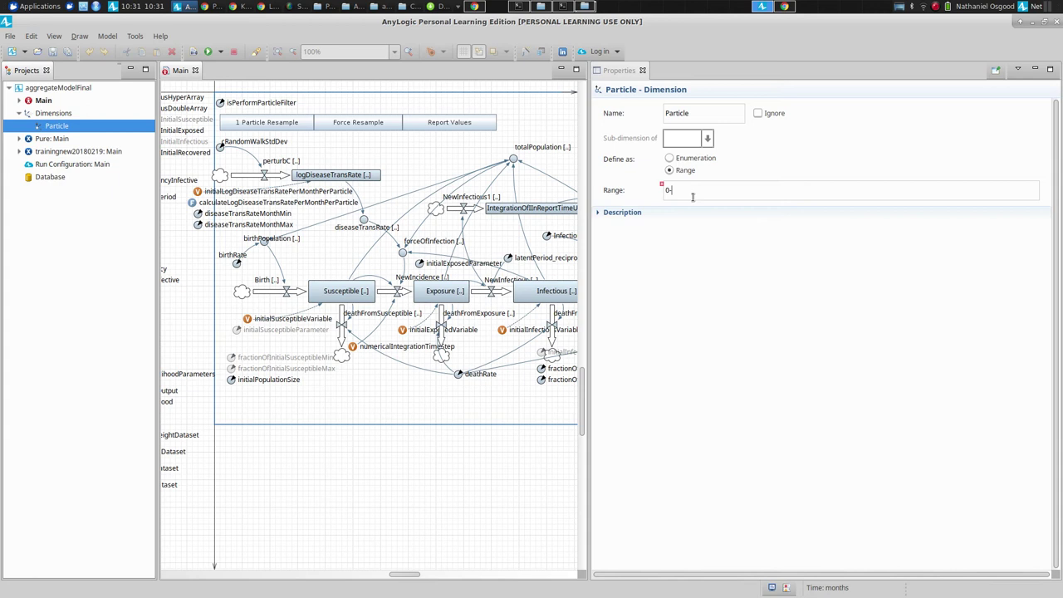
type("99")
type("99")
key("BackSpace")
key("BackSpace")
key("ctrl+s")
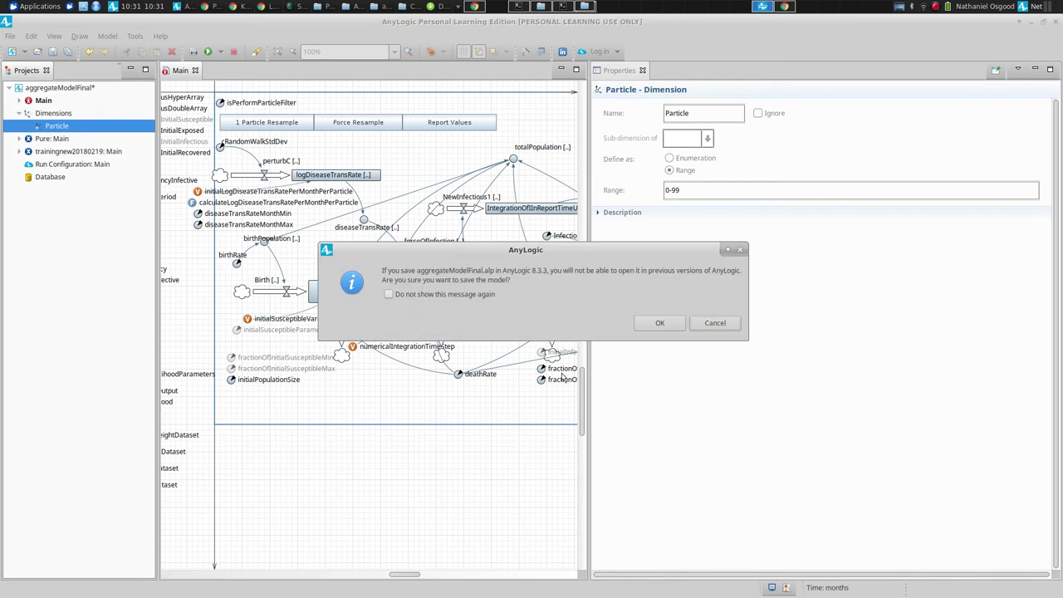
left_click(714, 325)
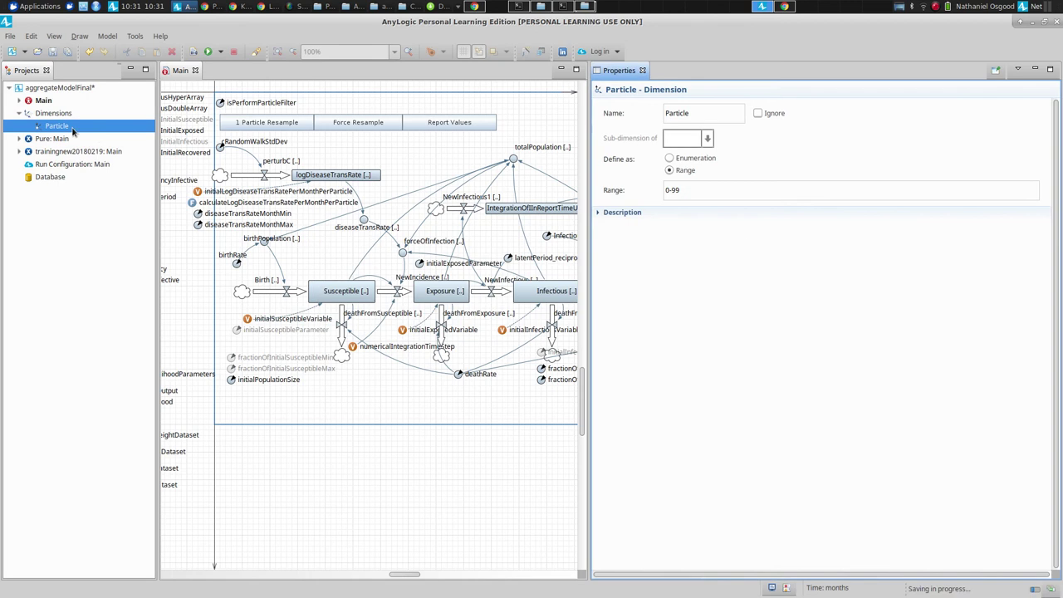
Run the trainingnew20180219: Main experiment from the Projects tree
right_click(72, 128)
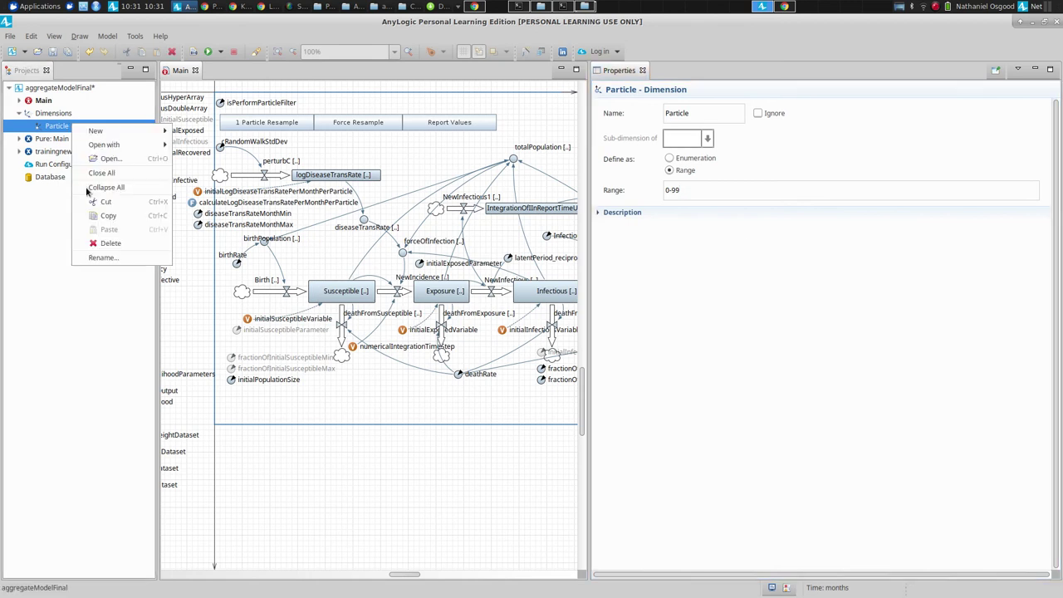
left_click(21, 170)
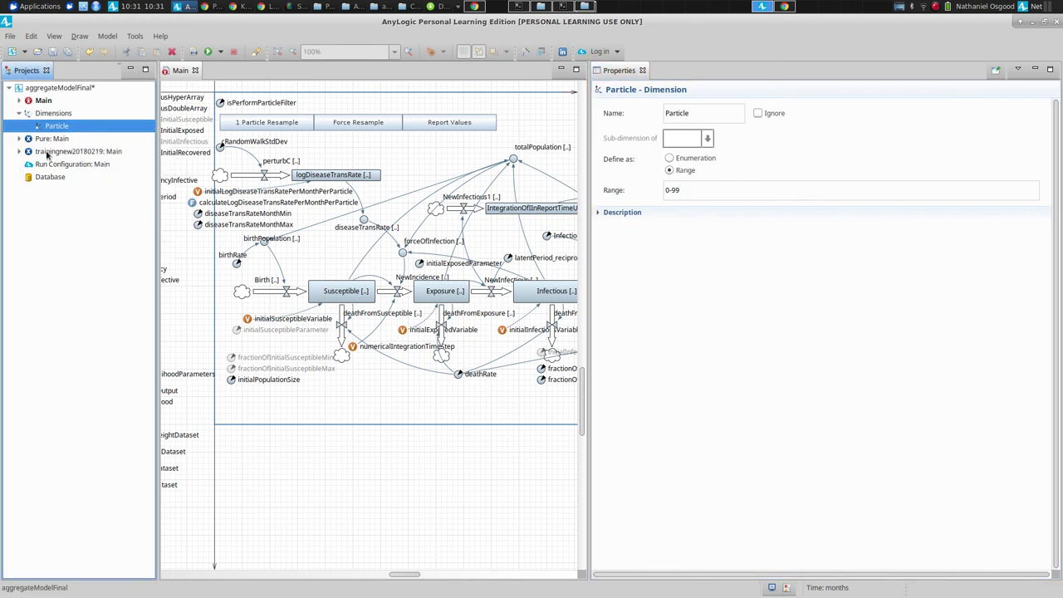
left_click(47, 153)
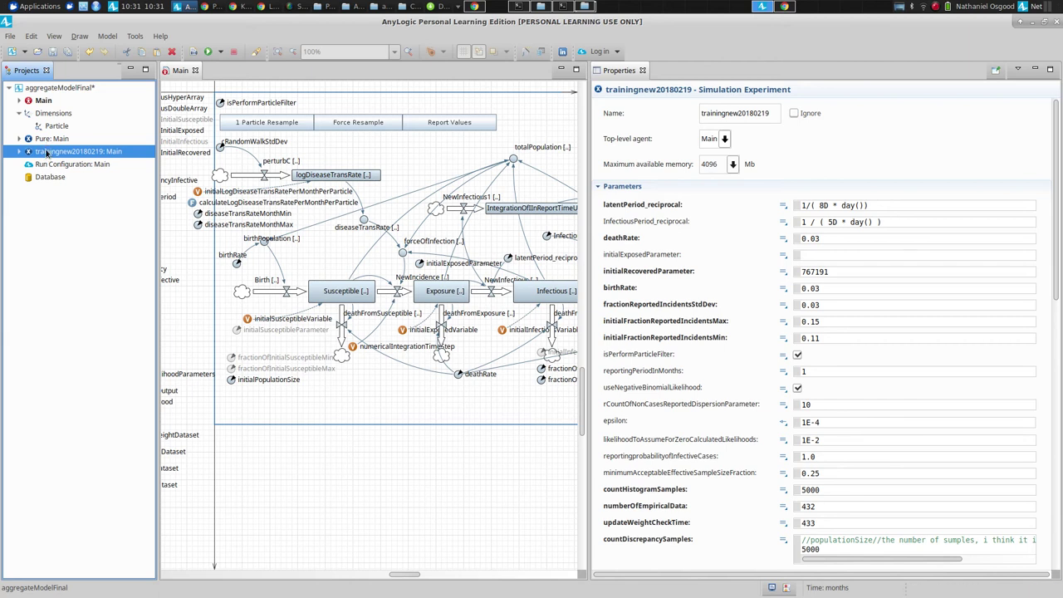
right_click(47, 153)
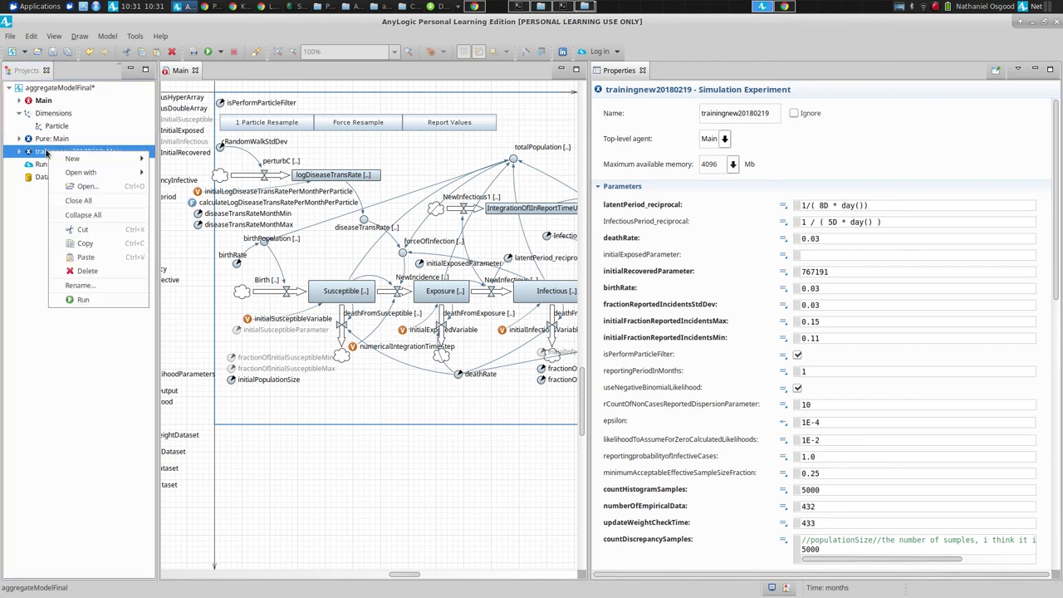
left_click(83, 309)
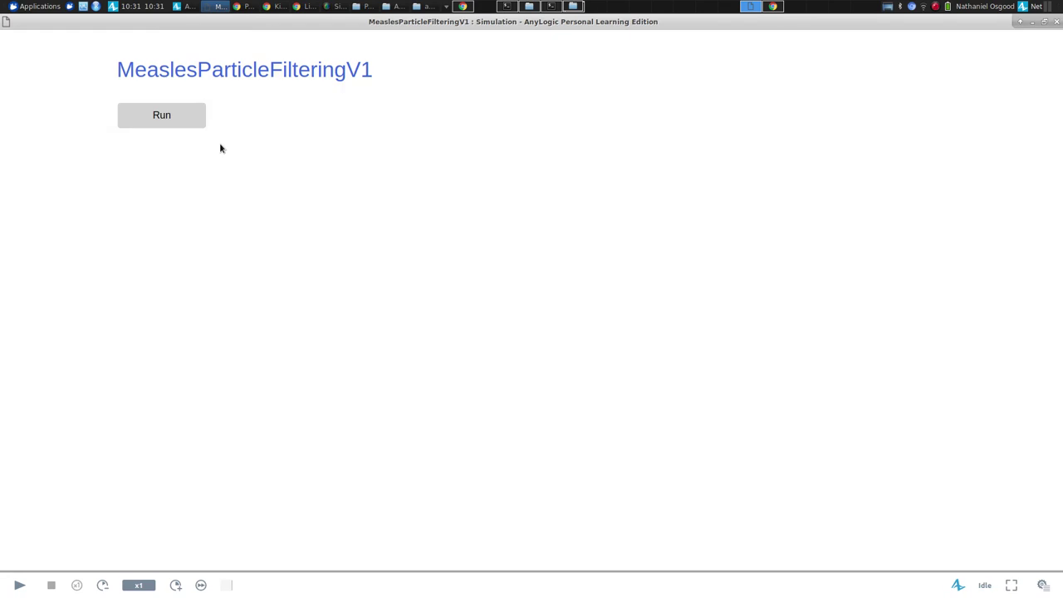
Start the measles simulation and open the Susceptible stock's per-particle value list
left_click(192, 122)
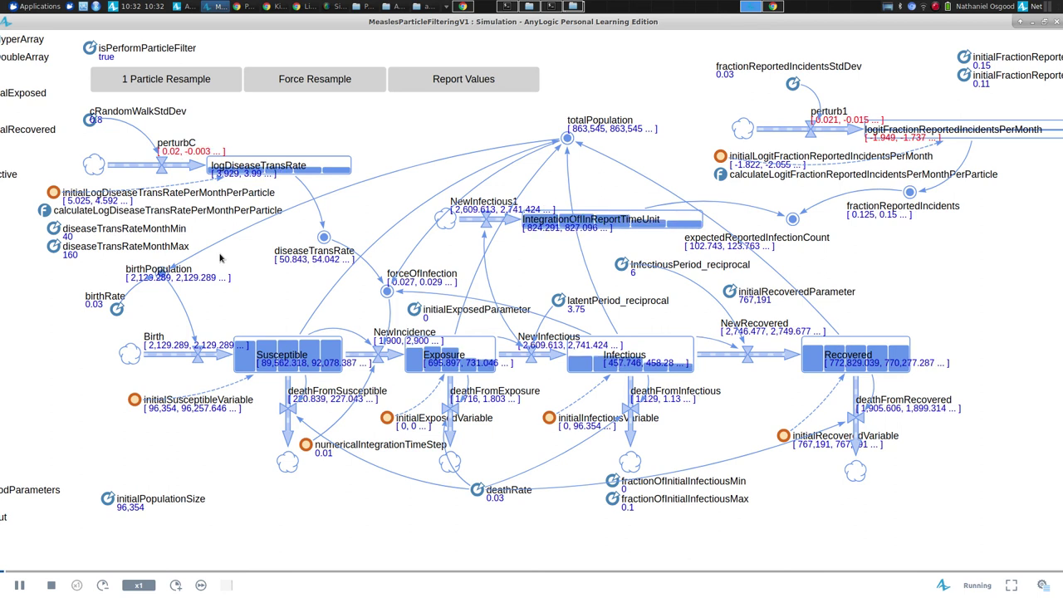
left_click(279, 353)
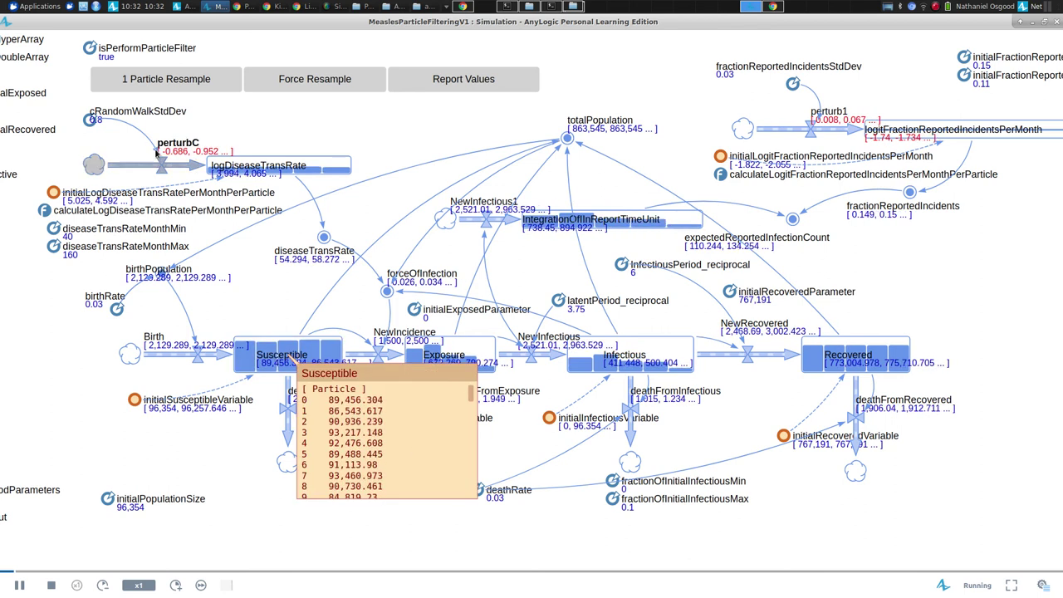
Pause the run, then enlarge the Susceptible value list and move it near the diagram top
left_click(20, 586)
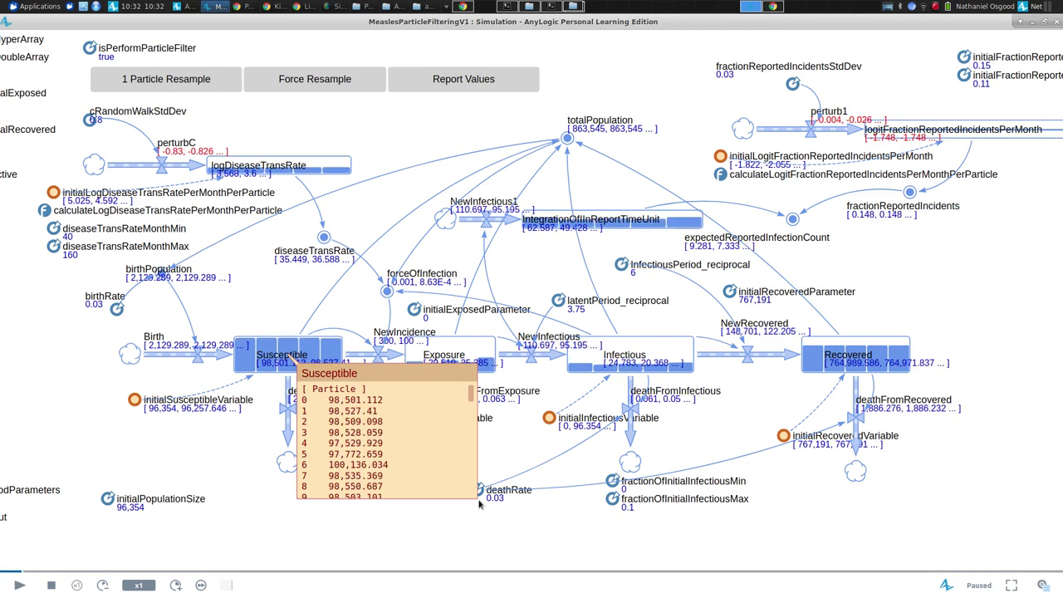
left_click_drag(477, 500, 576, 584)
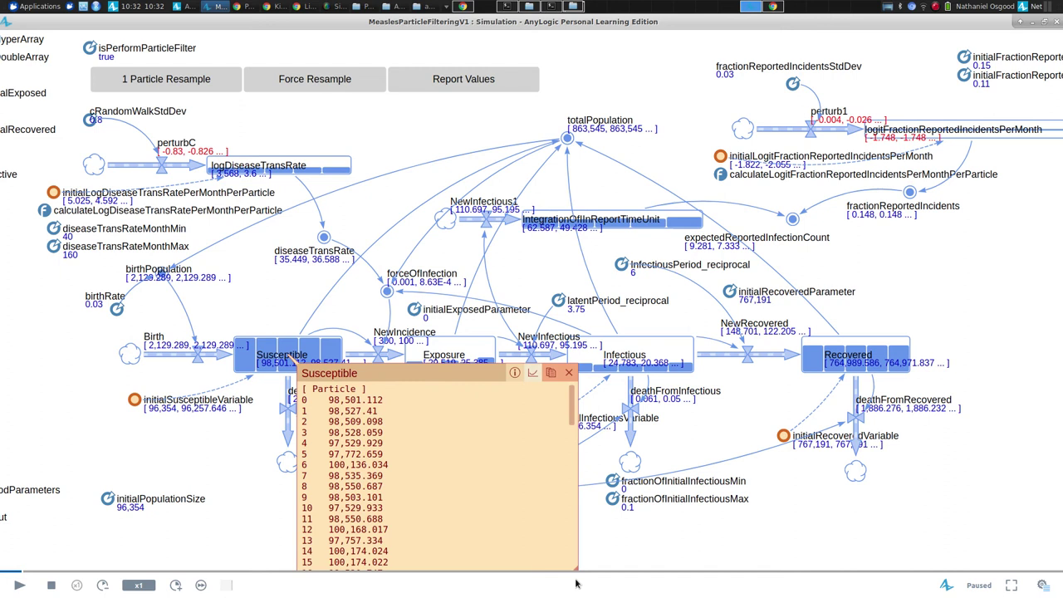
left_click_drag(374, 371, 343, 48)
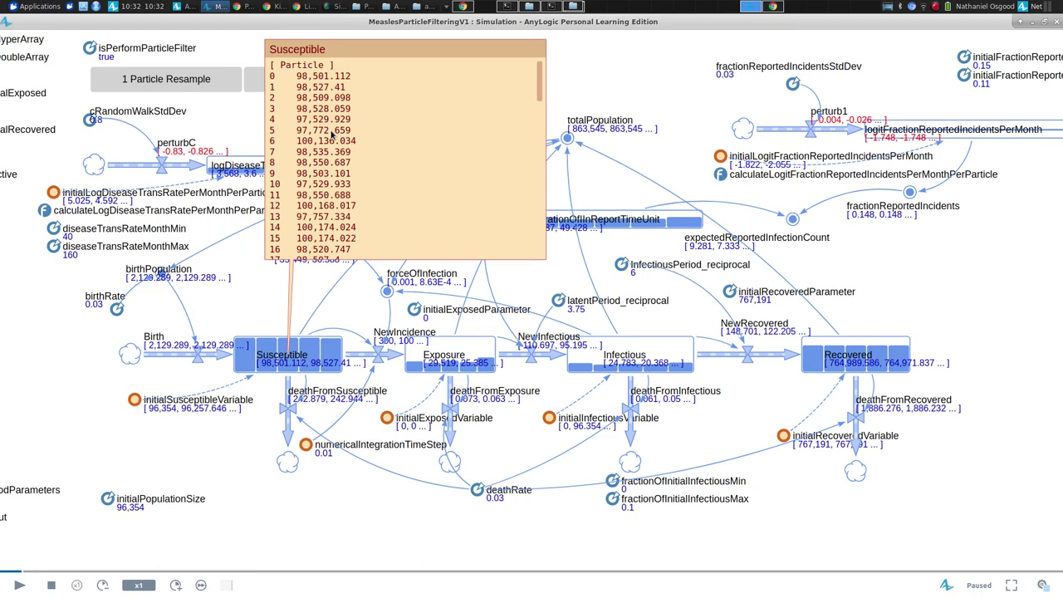
Open the Exposure and Infectious per-particle value lists beside it, then close all three
left_click(451, 354)
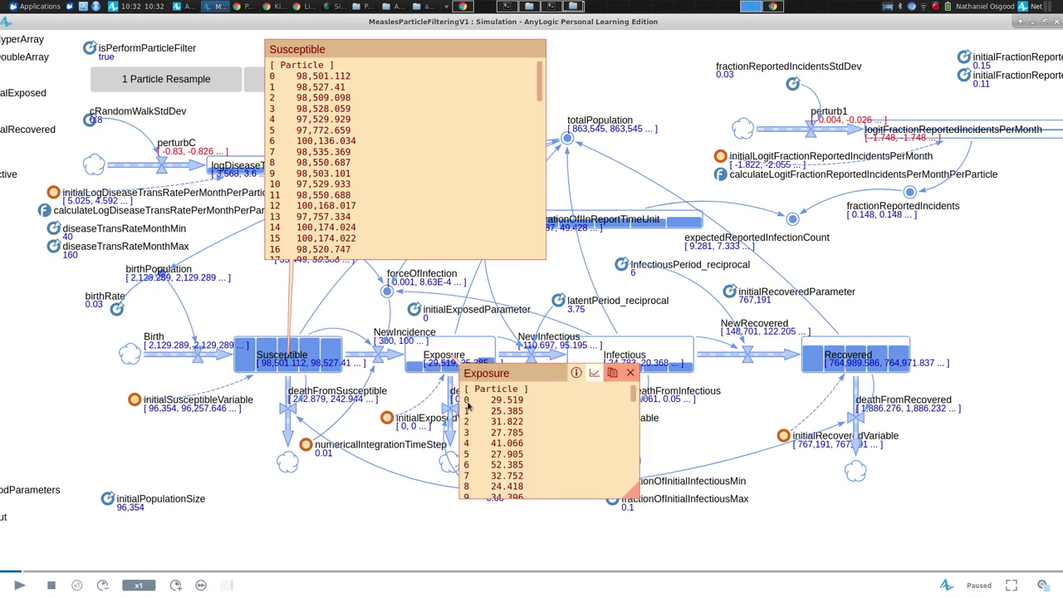
left_click_drag(527, 373, 593, 34)
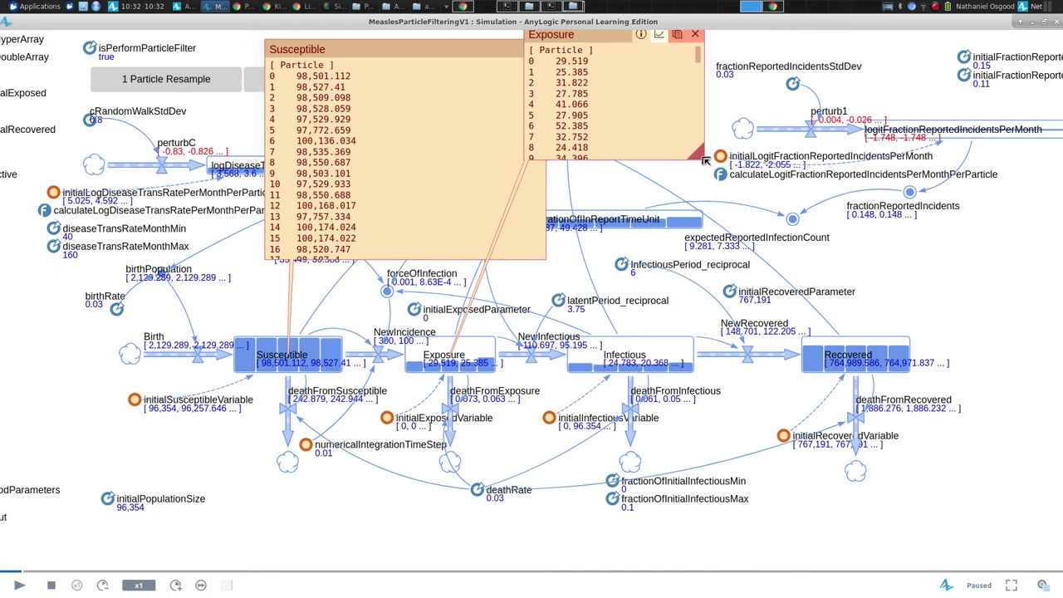
left_click_drag(702, 156, 774, 226)
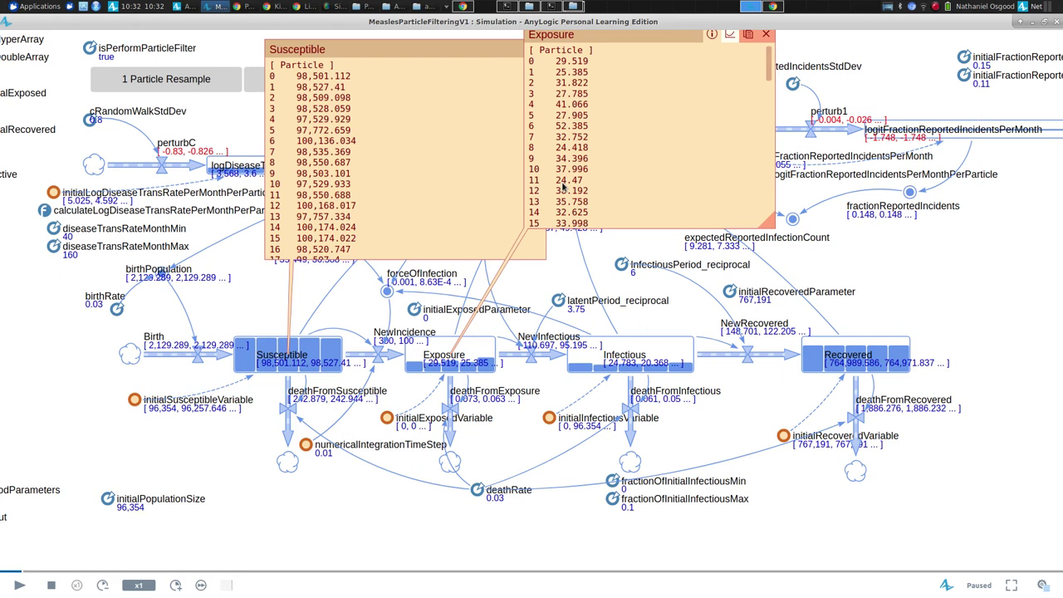
left_click(645, 356)
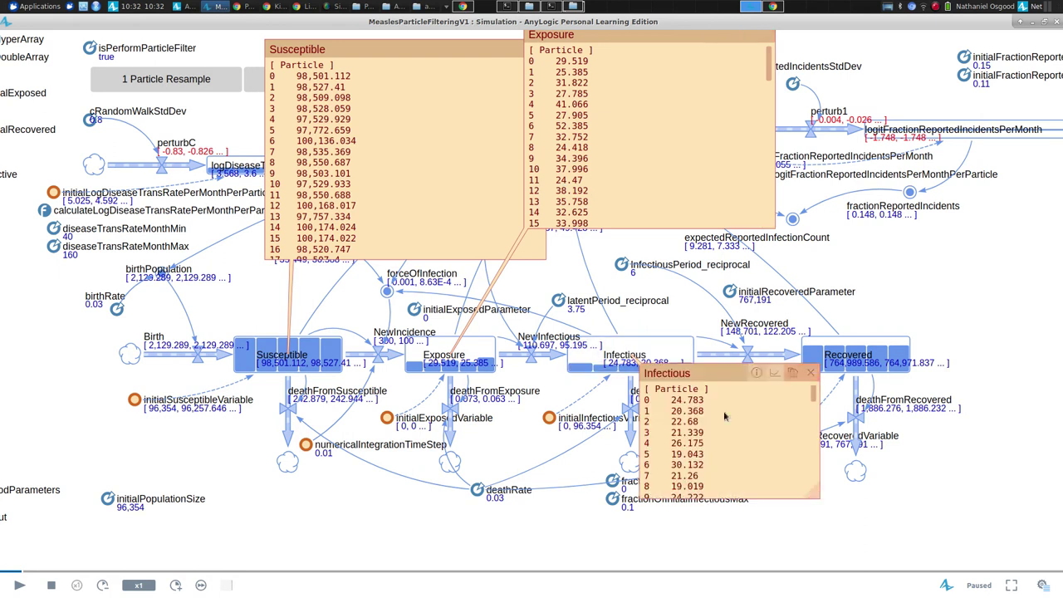
left_click(812, 374)
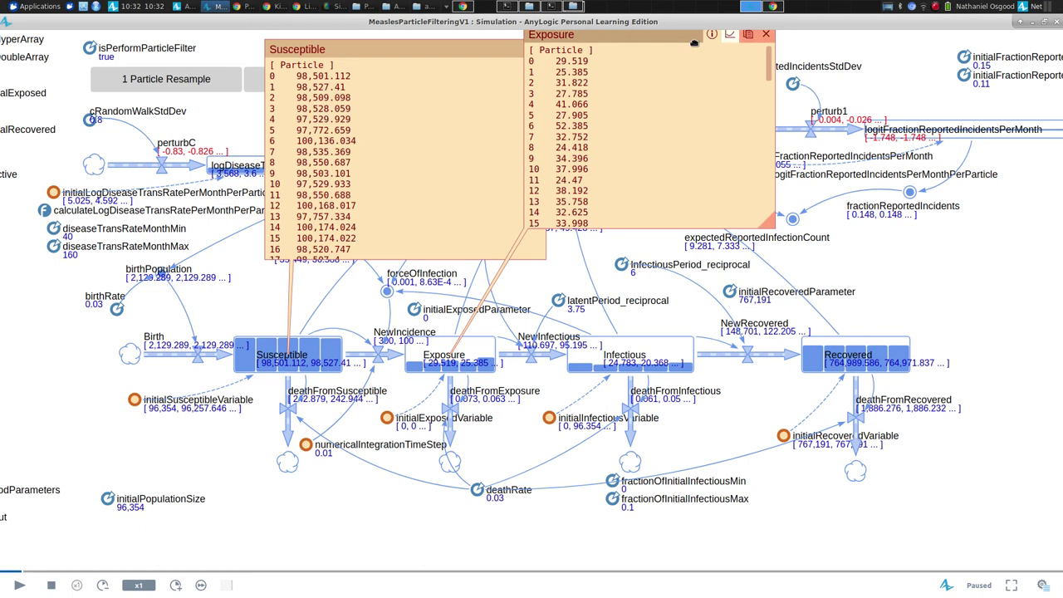
left_click(766, 34)
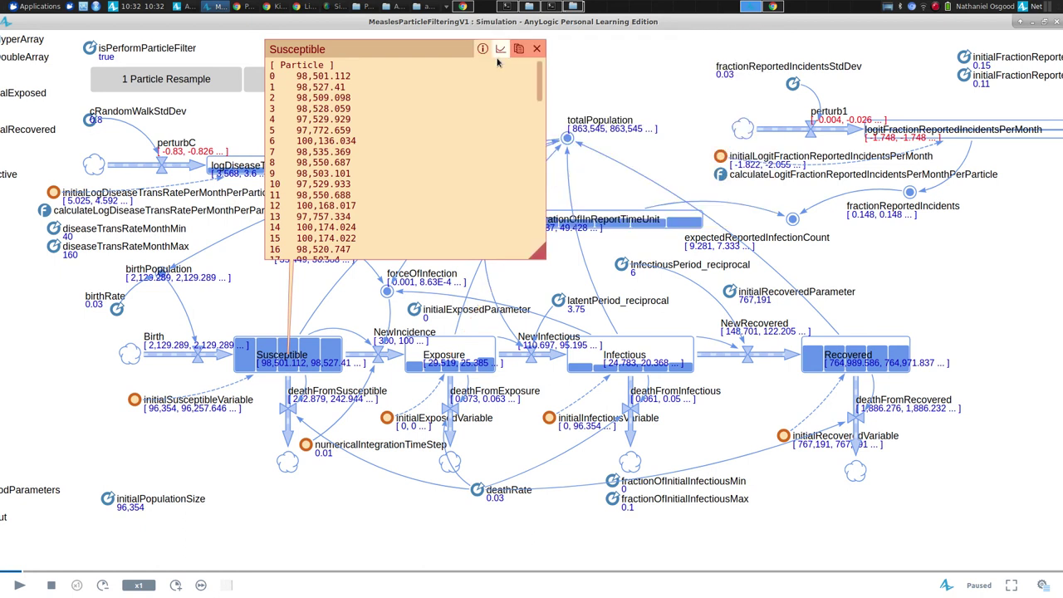
left_click(536, 50)
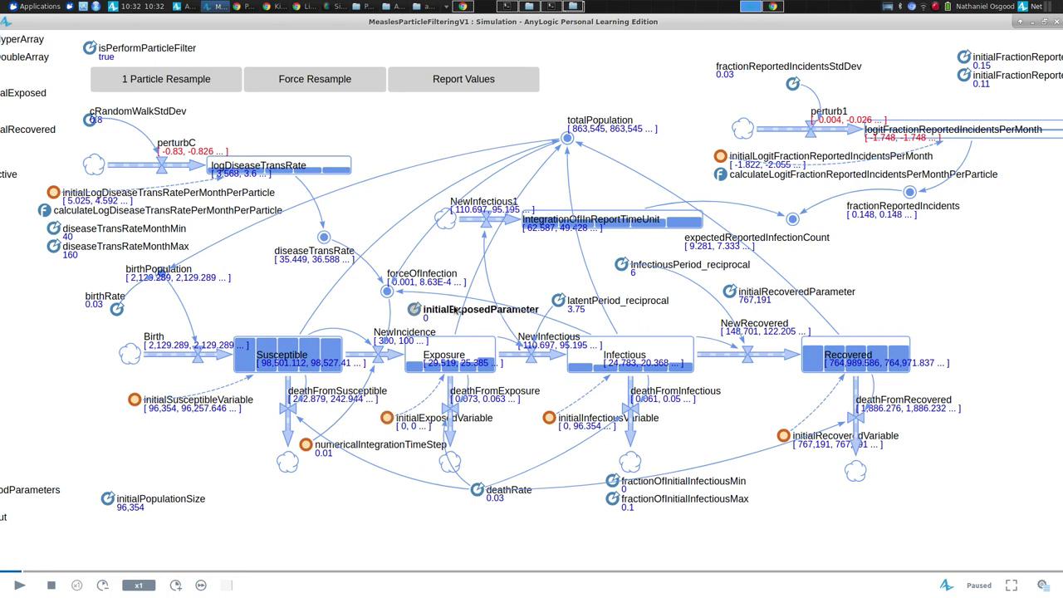
left_click(389, 293)
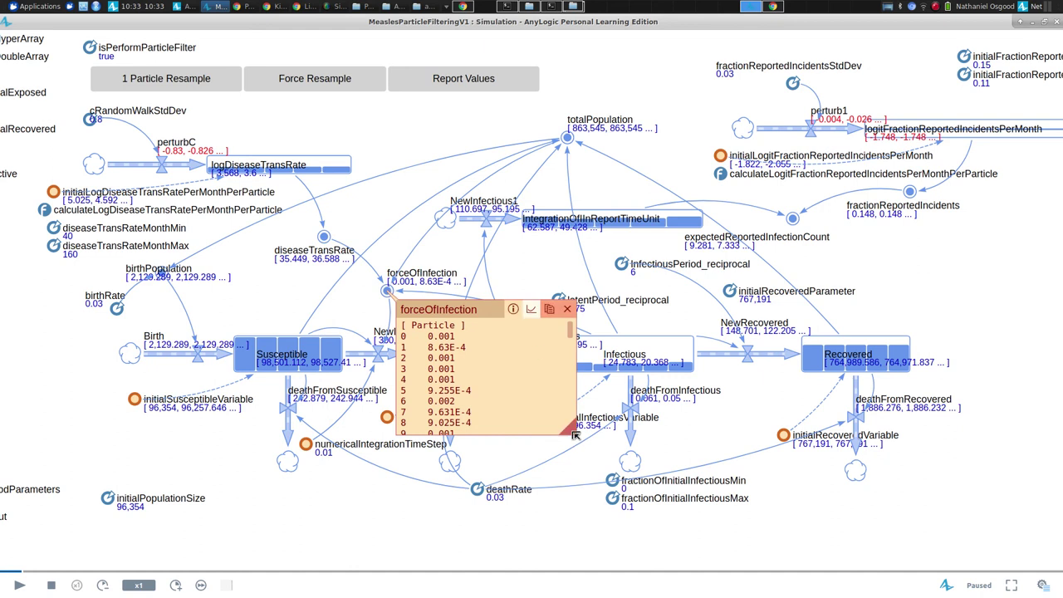
left_click_drag(571, 431, 637, 493)
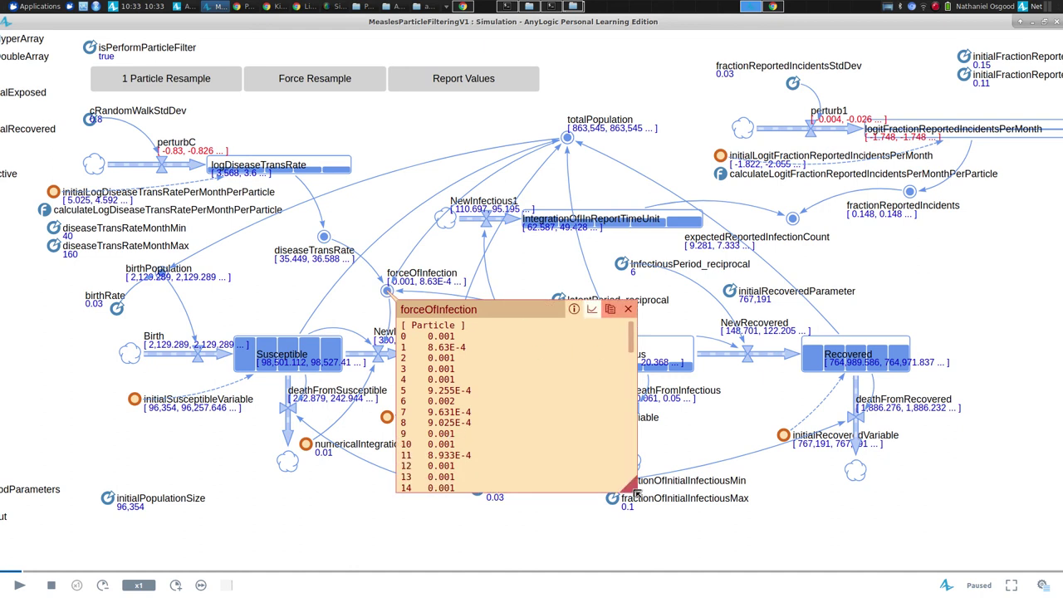
left_click(628, 311)
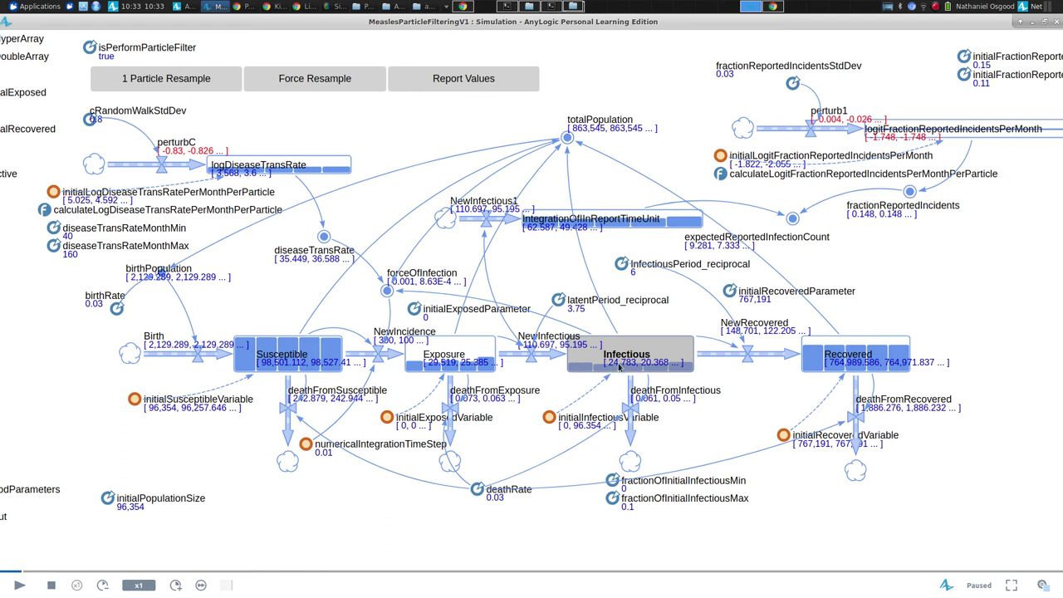
Resume the run, view the output-versus-empirical, Exposed and Recovered charts, then pause it
left_click(20, 585)
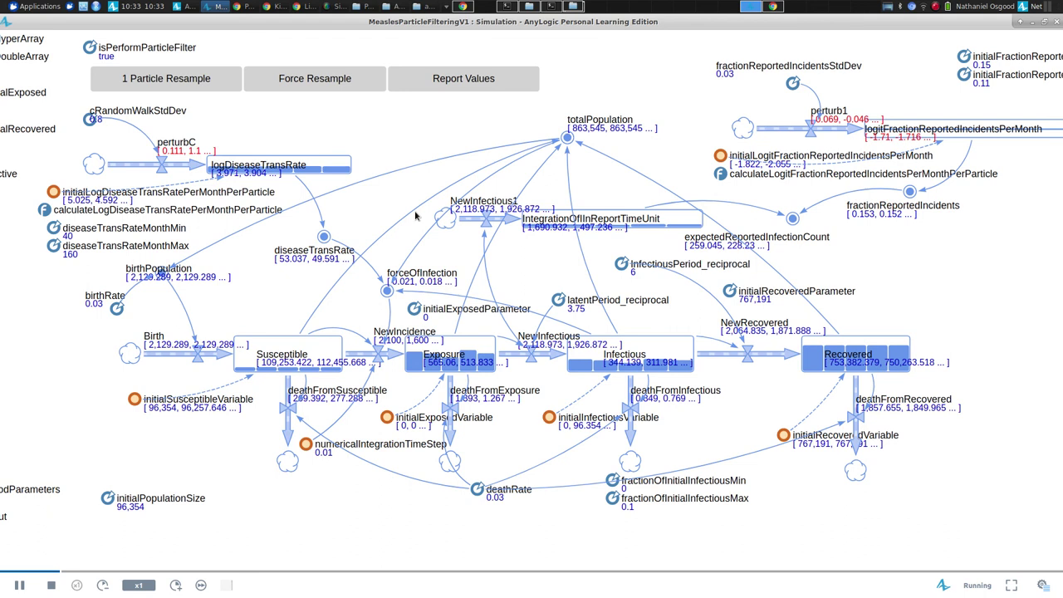
left_click_drag(416, 216, 409, 368)
left_click_drag(378, 125, 363, 273)
left_click_drag(379, 316, 357, 530)
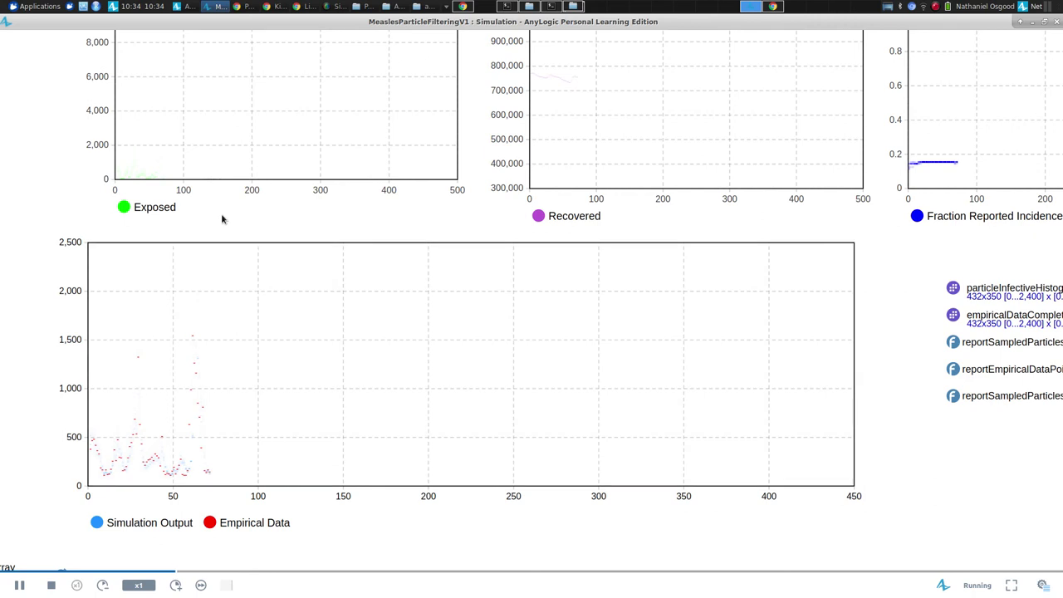
scroll(222, 218, "up", 5)
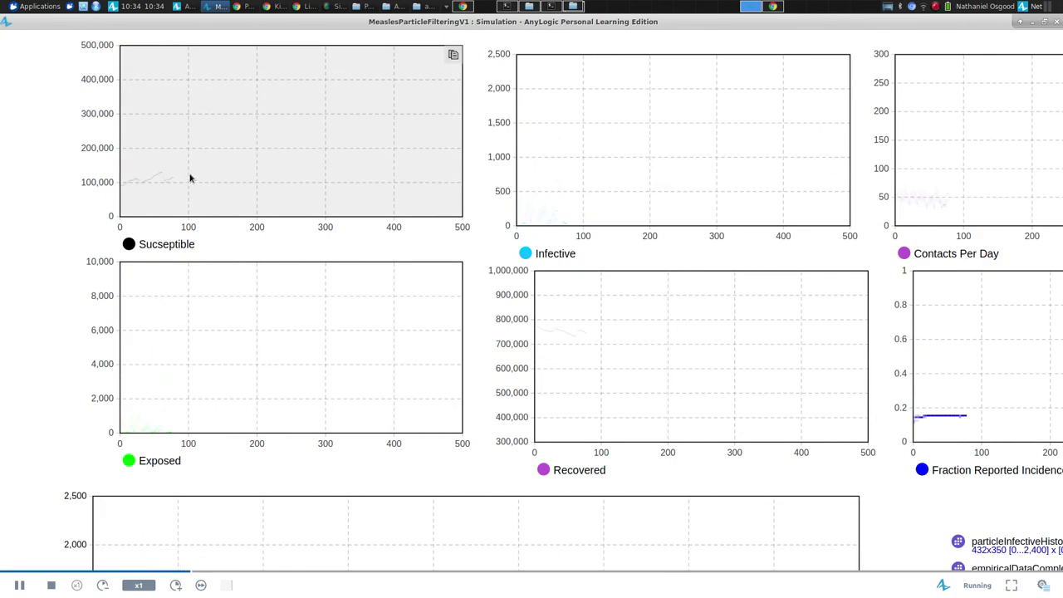
scroll(176, 202, "up", 2)
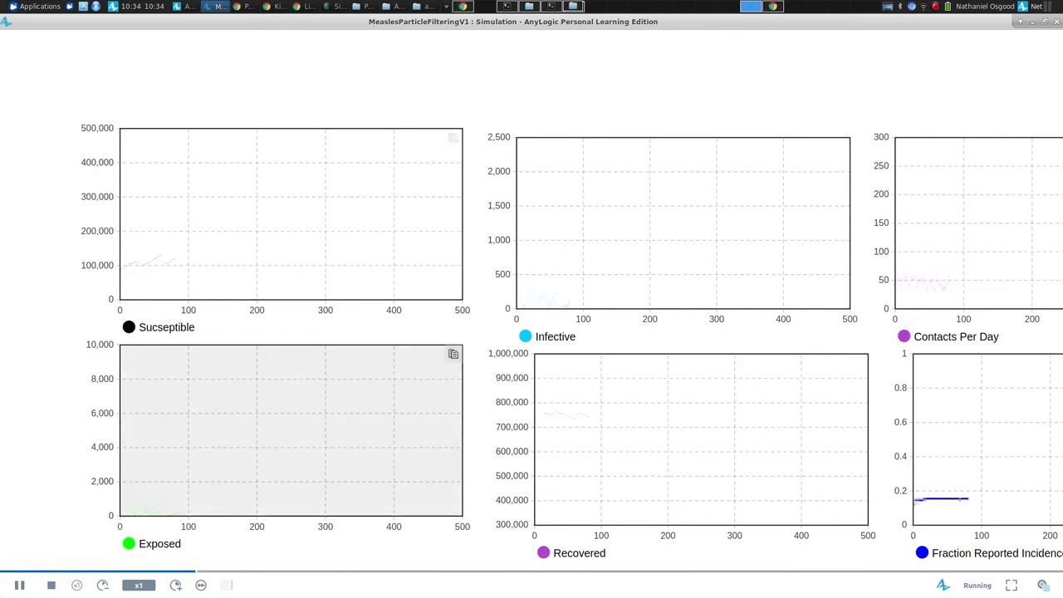
left_click(19, 585)
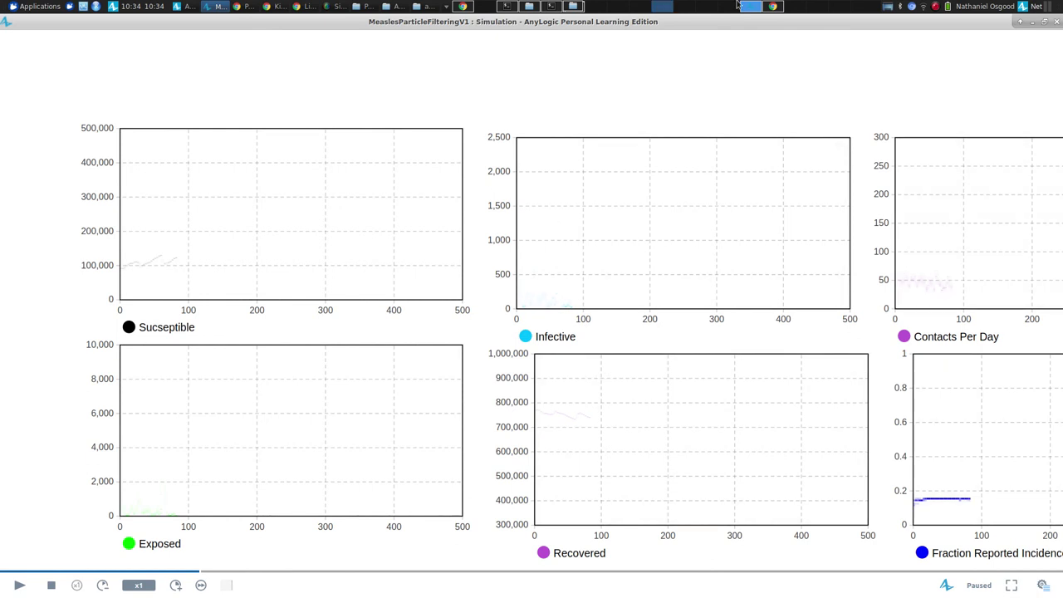
Close the simulation window and drag the Main/Properties sash right to widen the diagram
left_click(1057, 23)
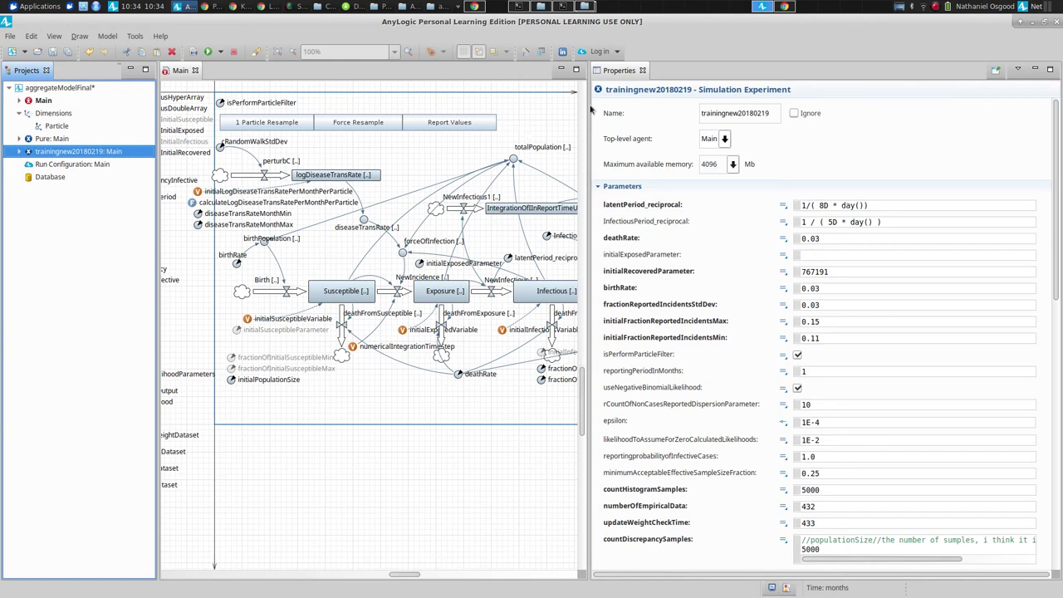
left_click_drag(586, 112, 864, 123)
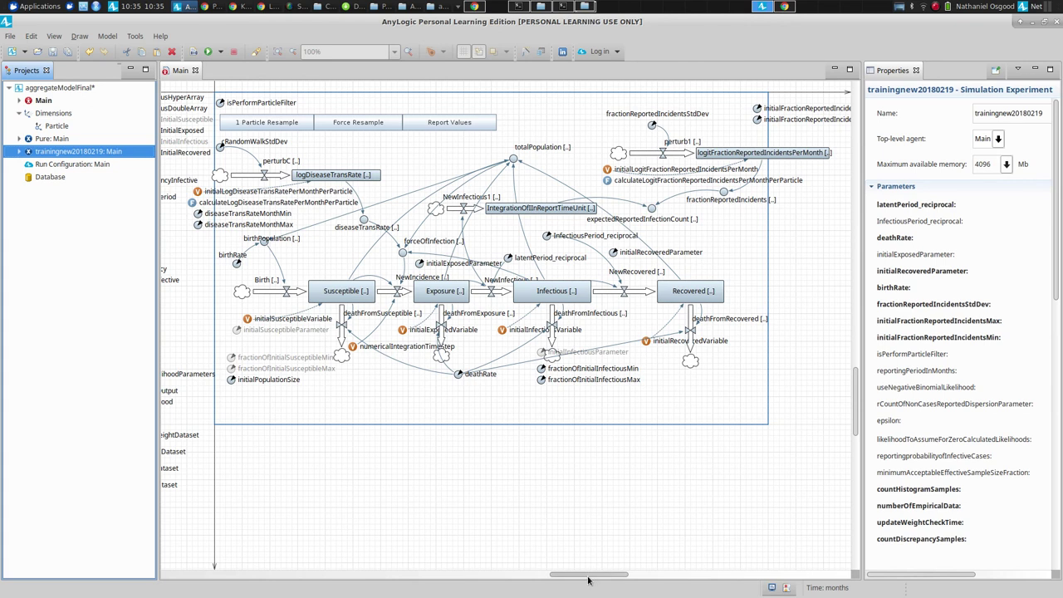
mouse_move(589, 579)
left_mouse_down()
mouse_move(517, 578)
mouse_move(597, 566)
left_mouse_up()
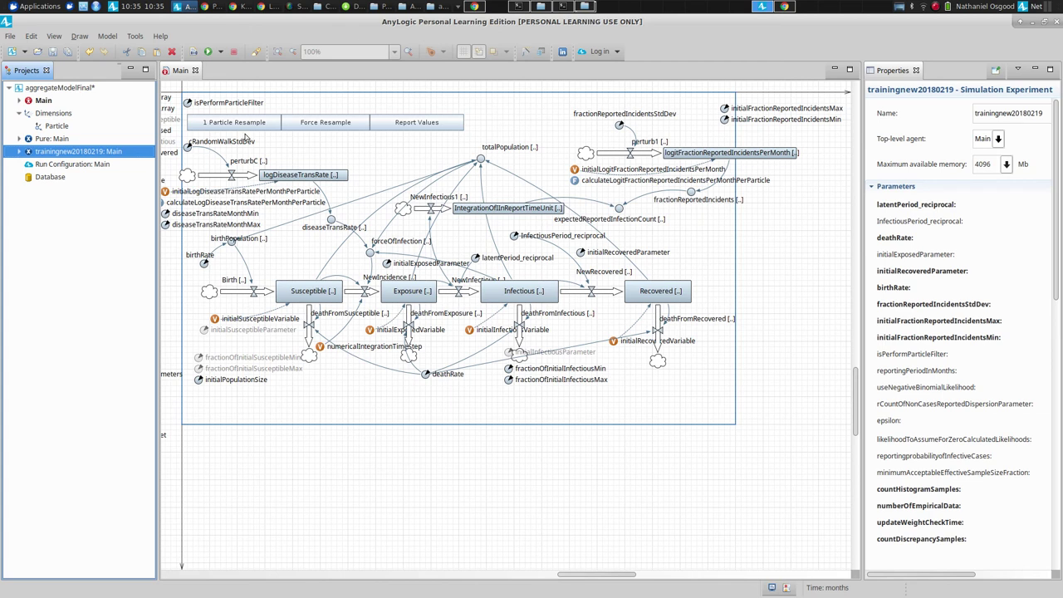
Rerun trainingnew20180219: Main, start the MeaslesParticleFilteringV1 simulation, and switch back to the editor
right_click(60, 155)
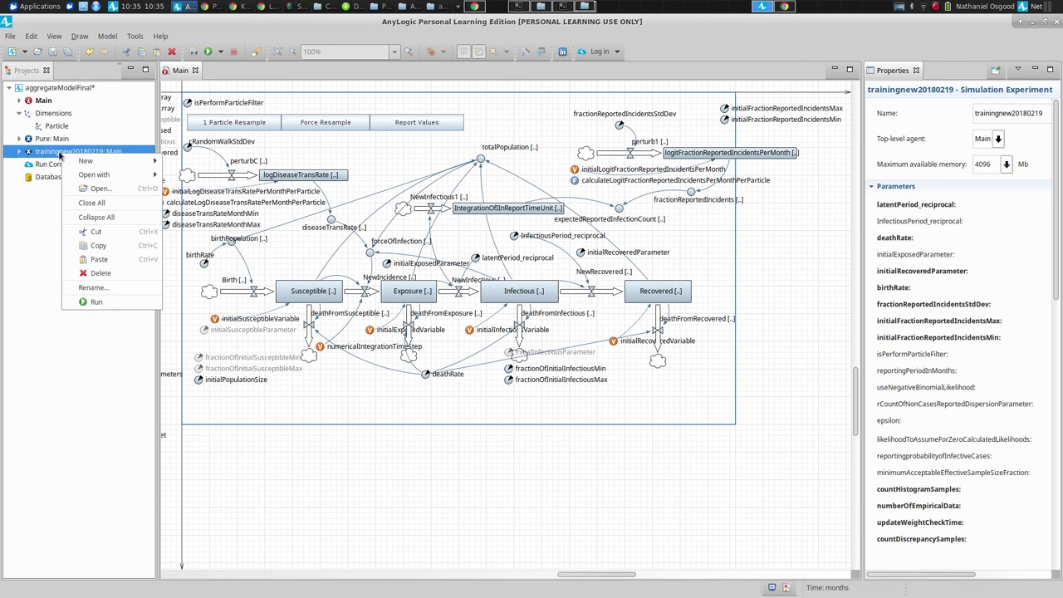
left_click(95, 302)
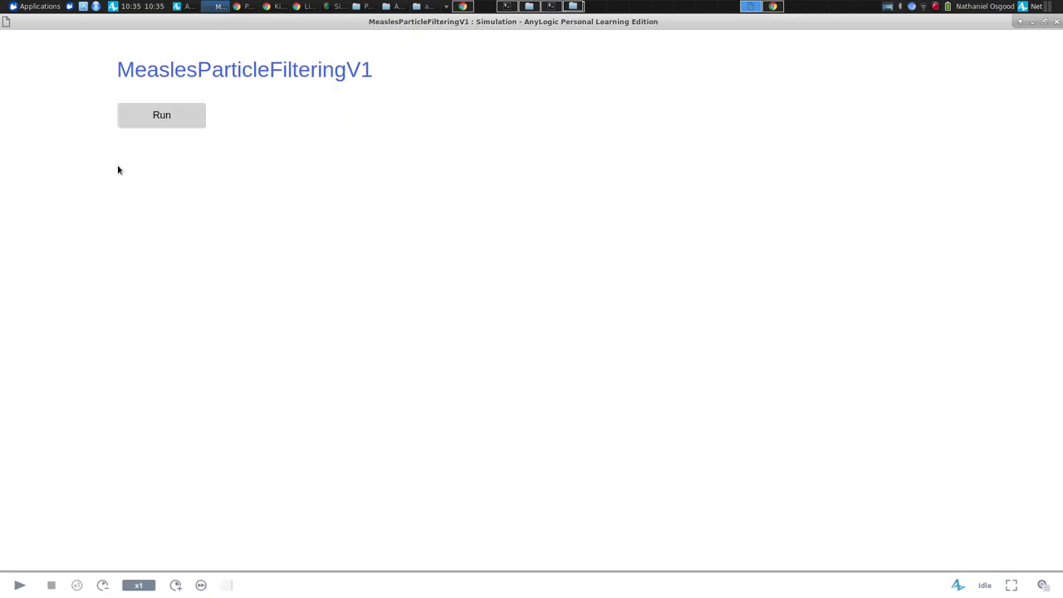
left_click(173, 116)
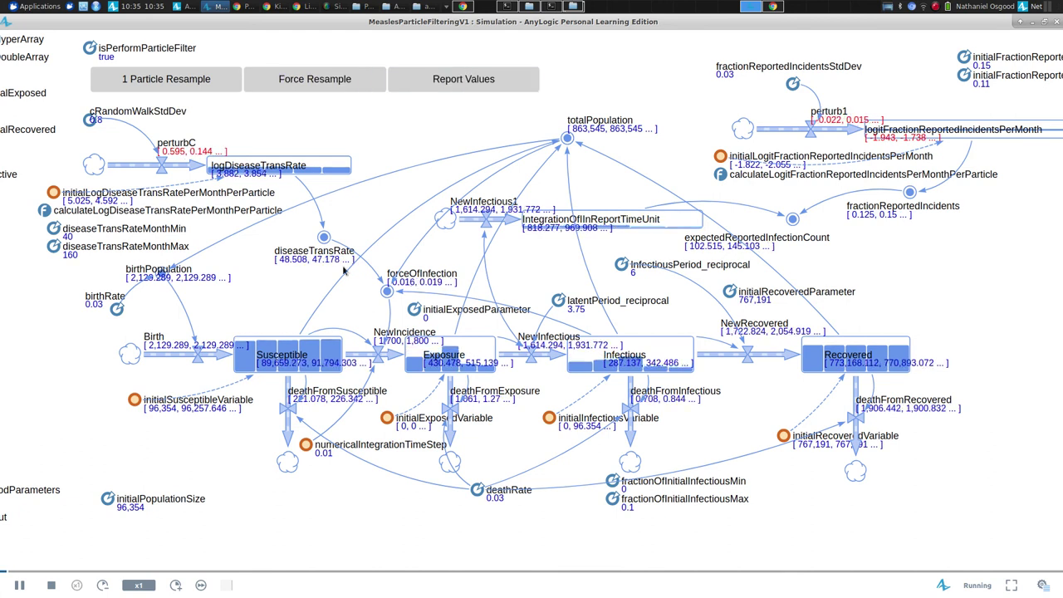
key("alt+Tab")
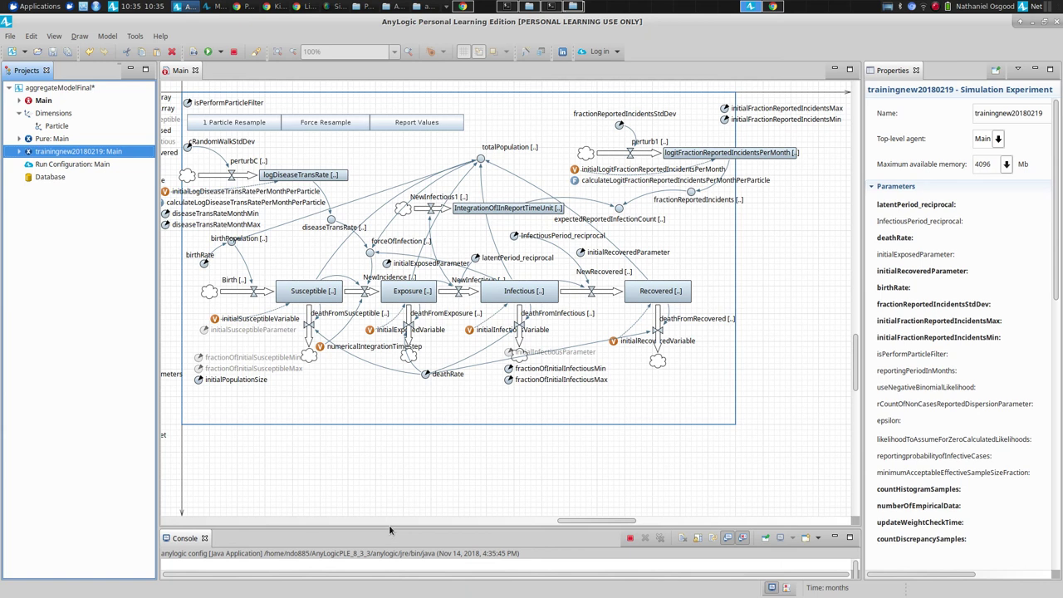
Enlarge the console, pause the run, and report the particles' current values to the console
left_click_drag(389, 524, 391, 285)
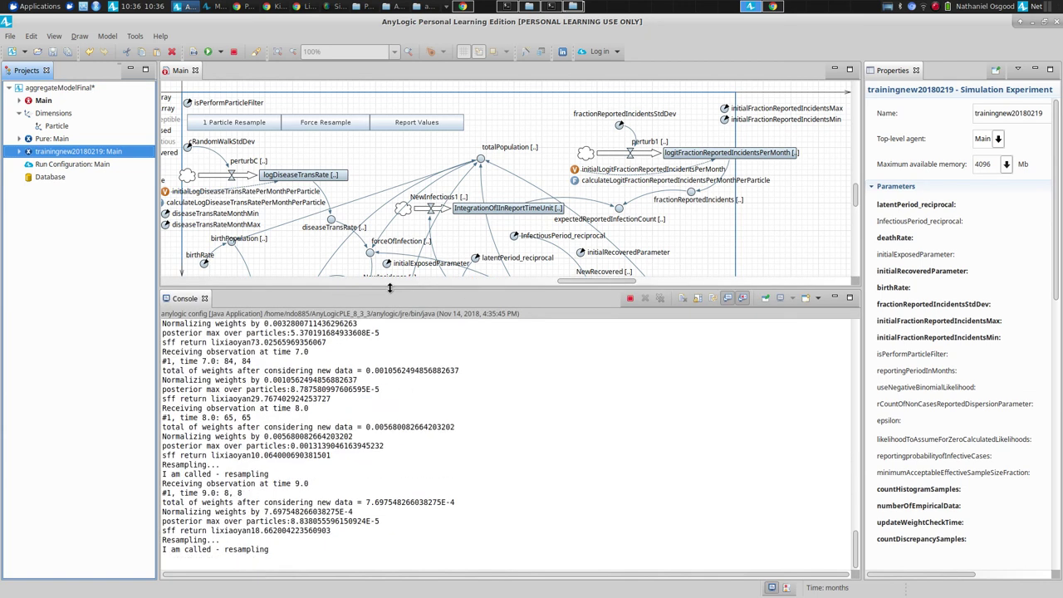
key("alt+Tab")
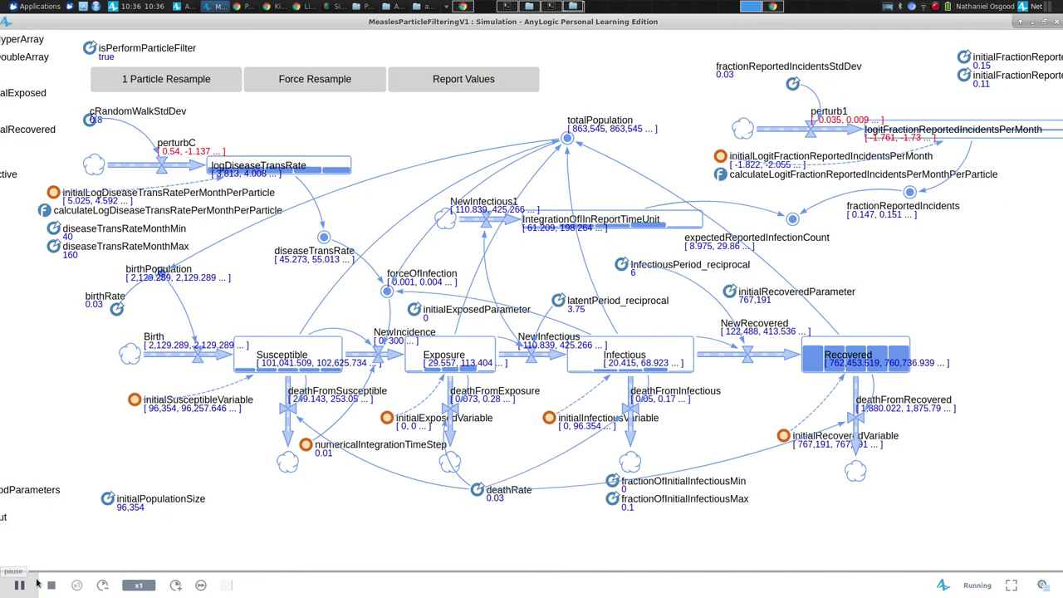
left_click(18, 587)
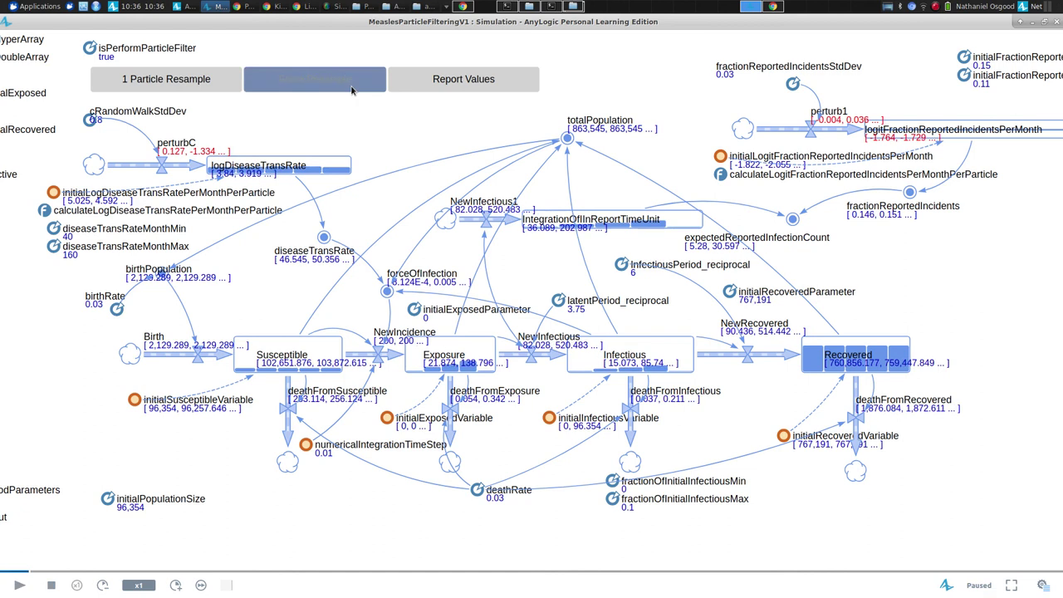
left_click(424, 86)
key("alt+Tab")
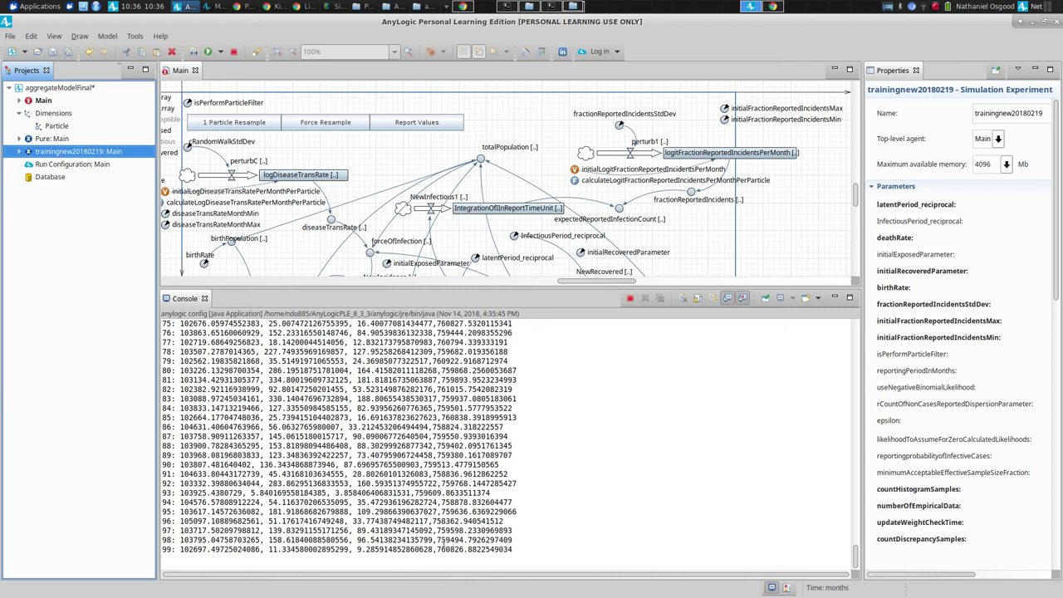
key("alt+Tab")
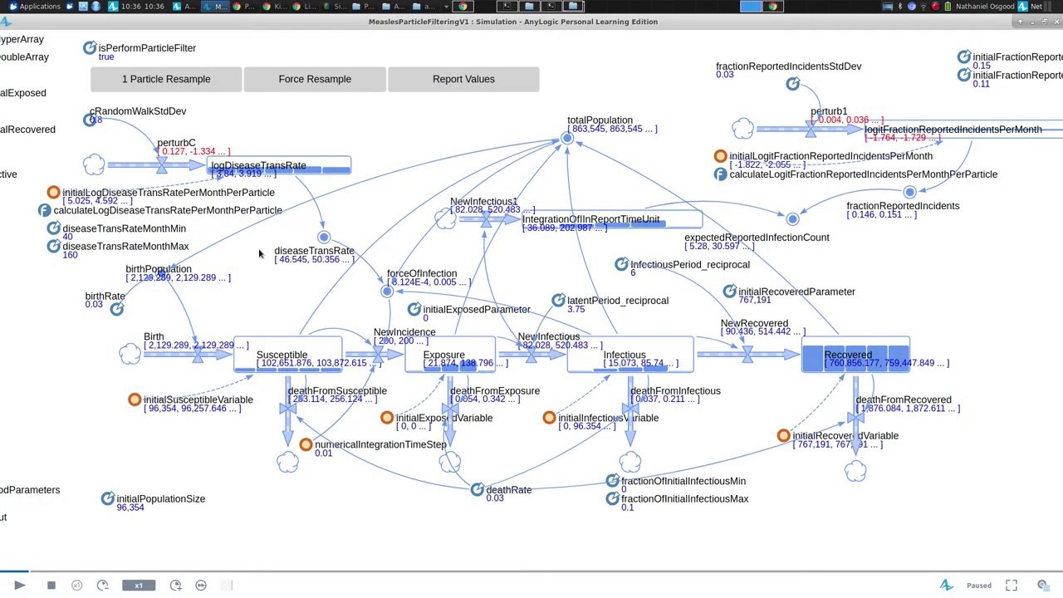
key("alt+Tab")
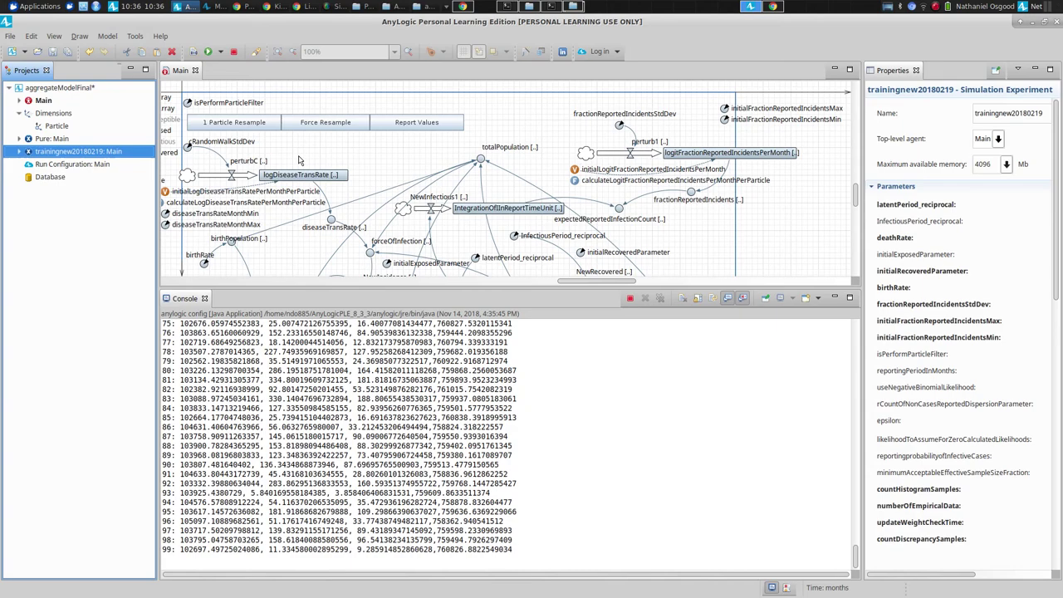
Inspect the Report Values button, review the top row of charts, then select trainingnew20180219: Main
left_click(420, 125)
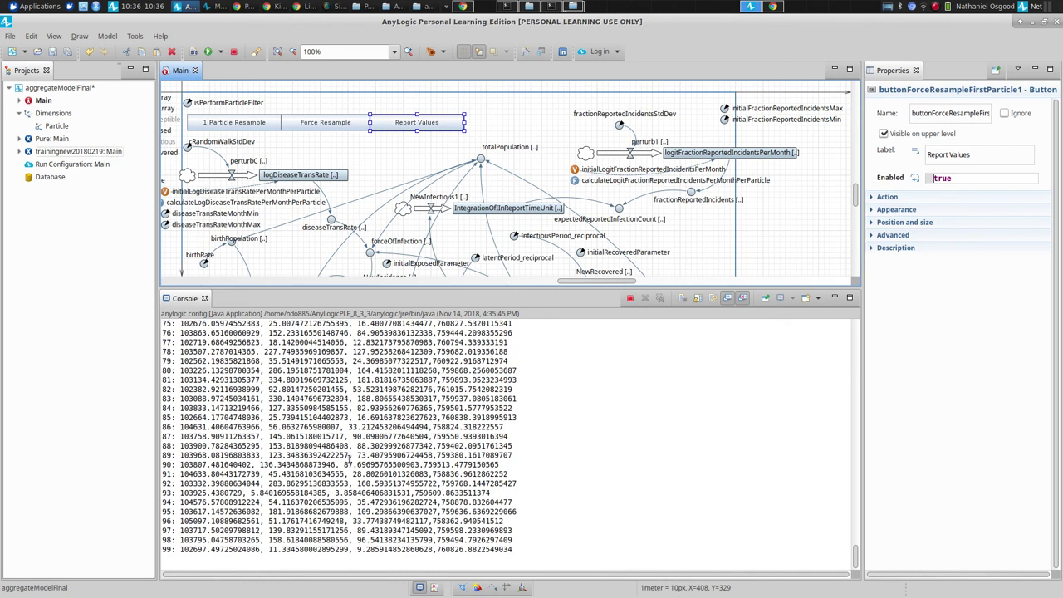
key("alt+Tab")
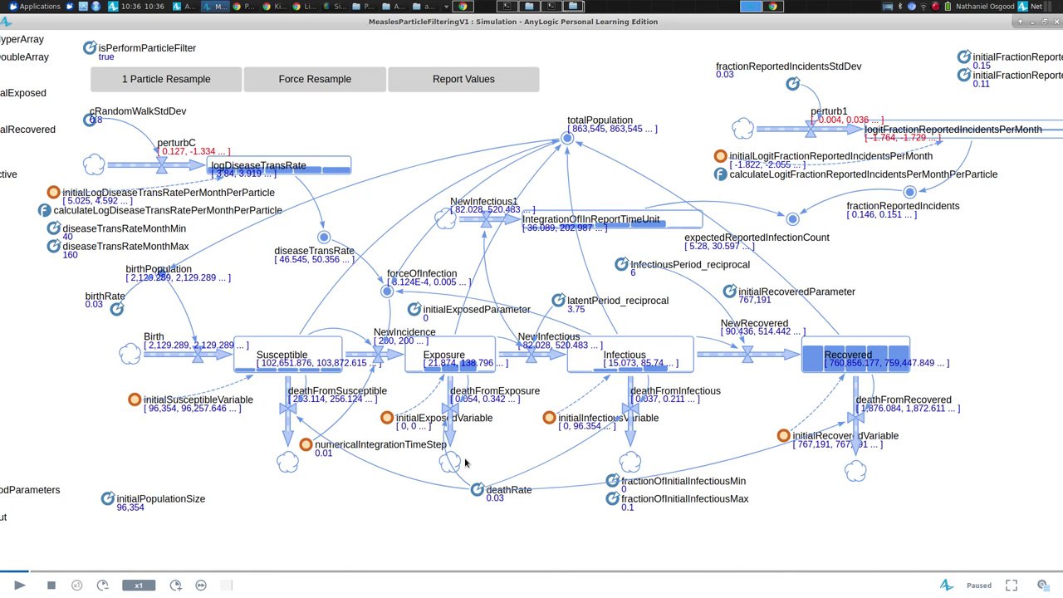
left_click_drag(682, 95, 698, 495)
left_click_drag(706, 208, 618, 550)
left_click_drag(632, 206, 517, 85)
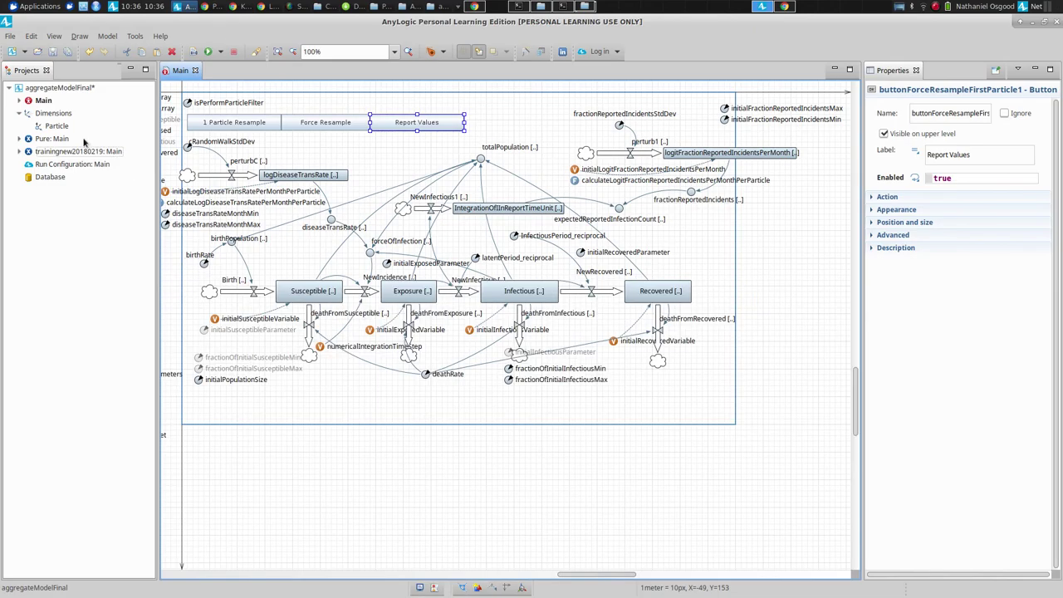
left_click(77, 152)
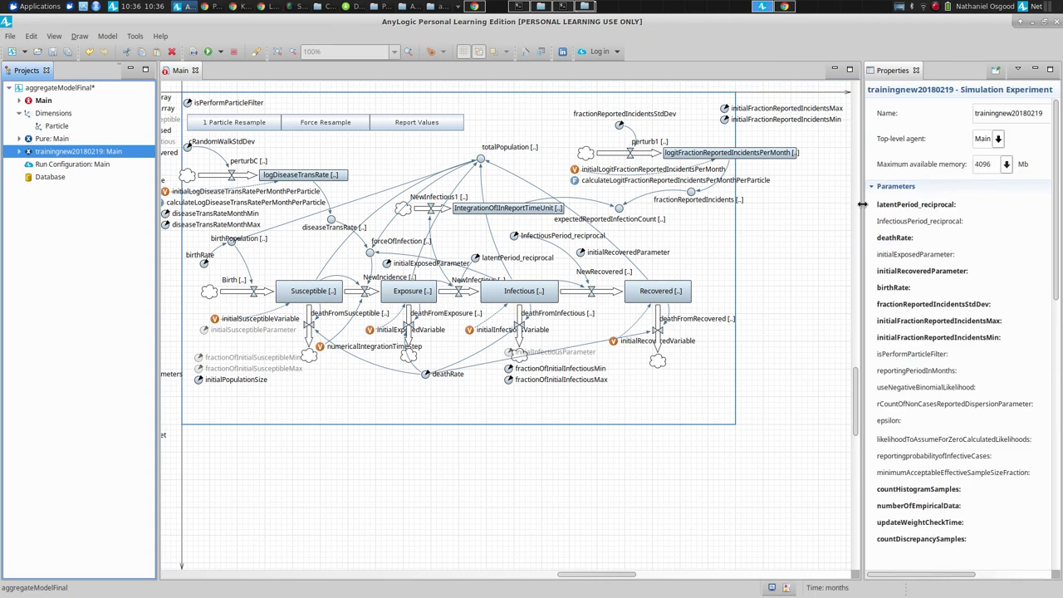
Change the Particle dimension's range from 0-99 to 0-999 and save the model
left_click_drag(862, 205, 670, 201)
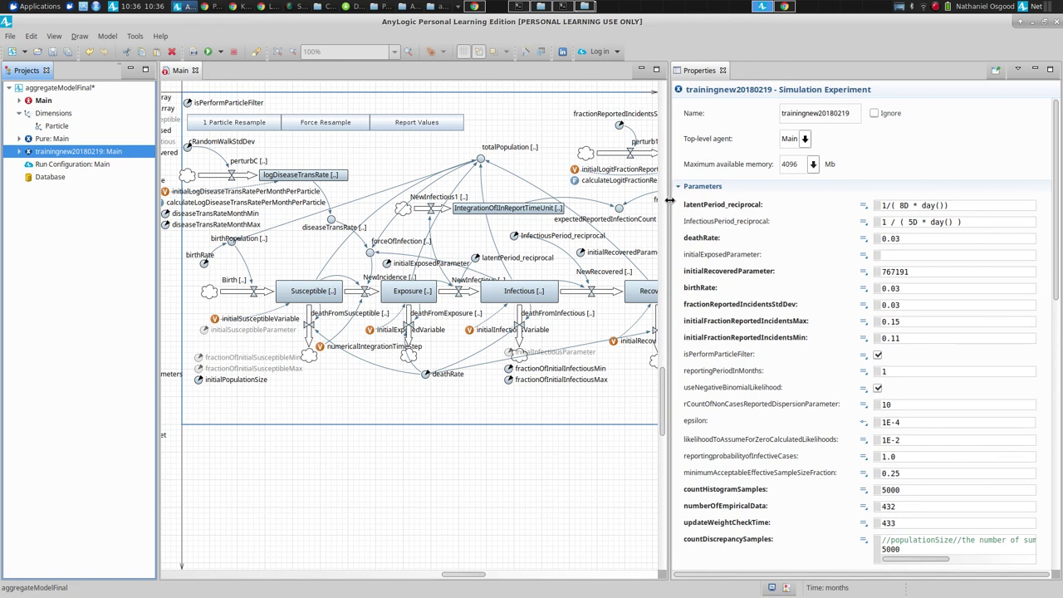
left_click(59, 126)
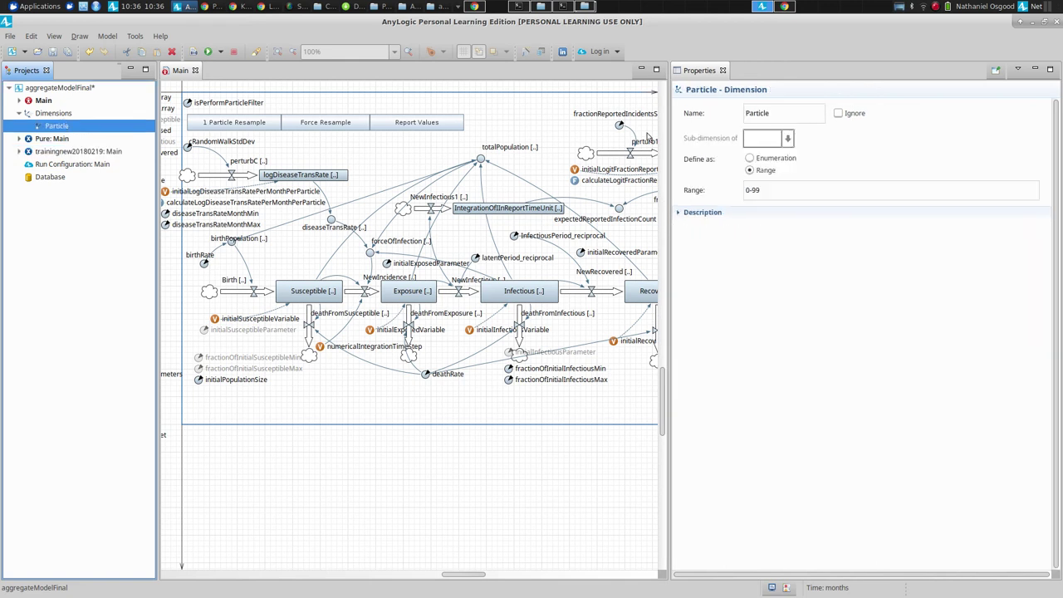
left_click(820, 194)
key("alt+f")
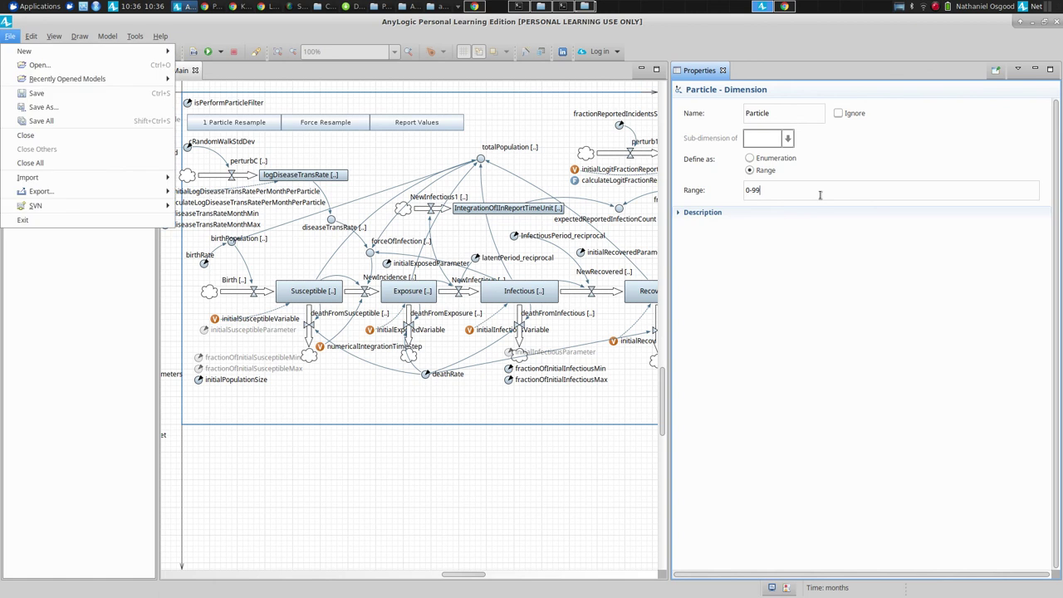
key("Escape")
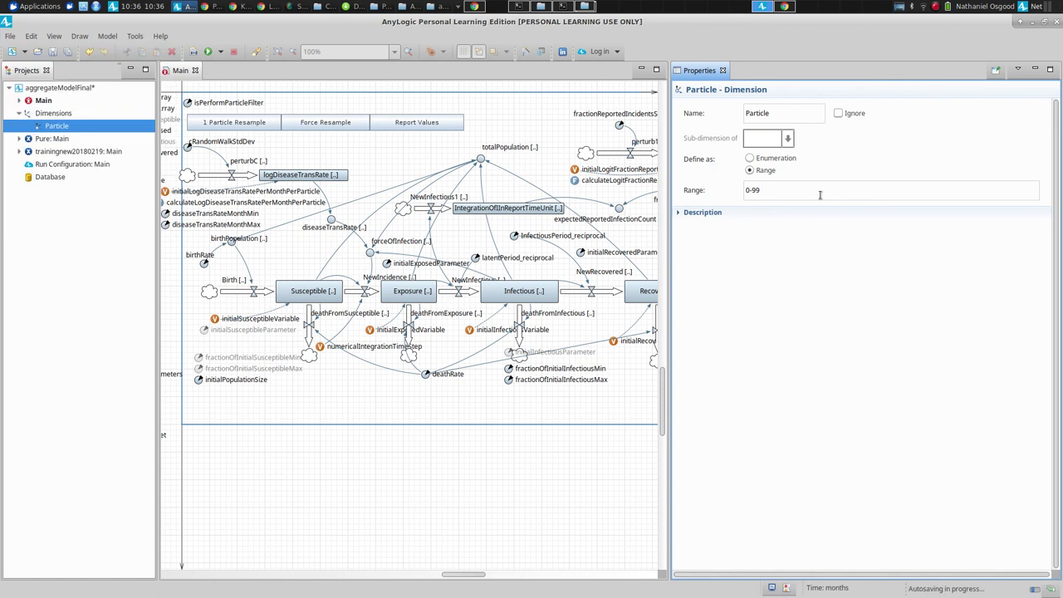
type("9")
key("ctrl+s")
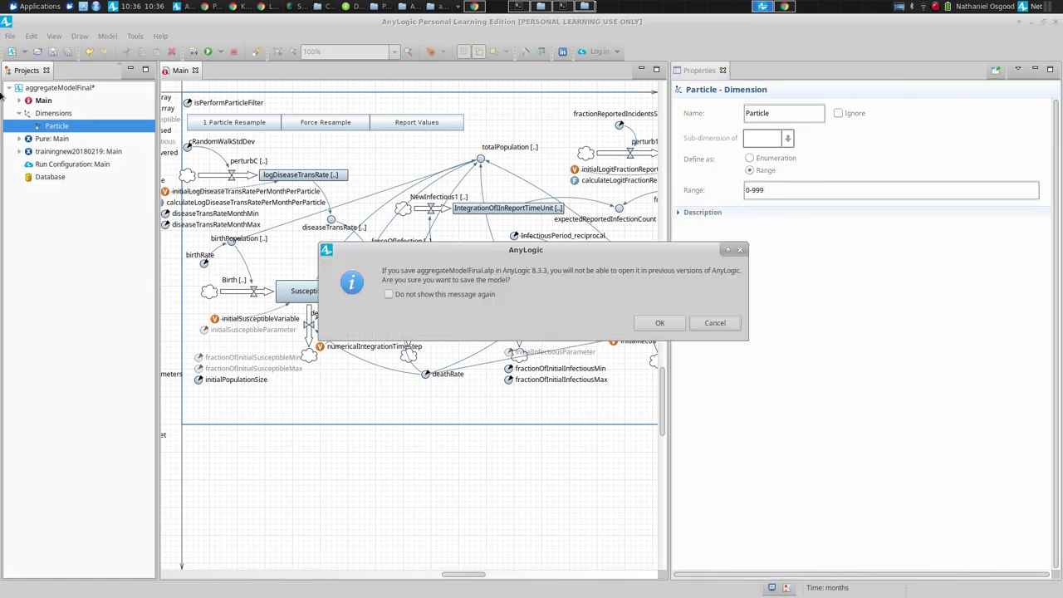
key("Return")
left_click(78, 151)
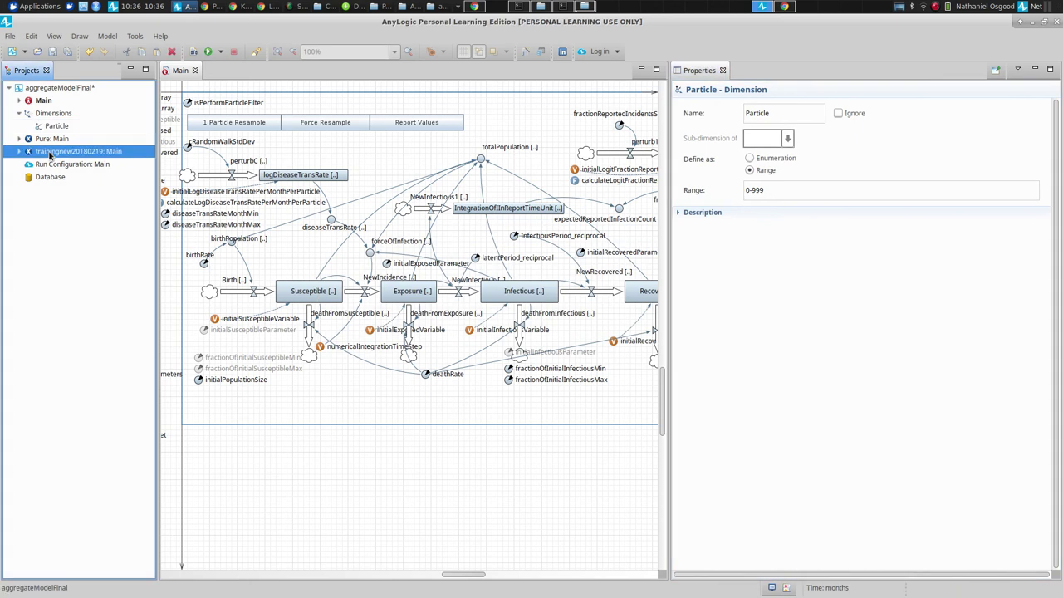
right_click(81, 214)
Run the experiment with 1000 particles, start the simulation, then switch back to the editor
left_click(103, 362)
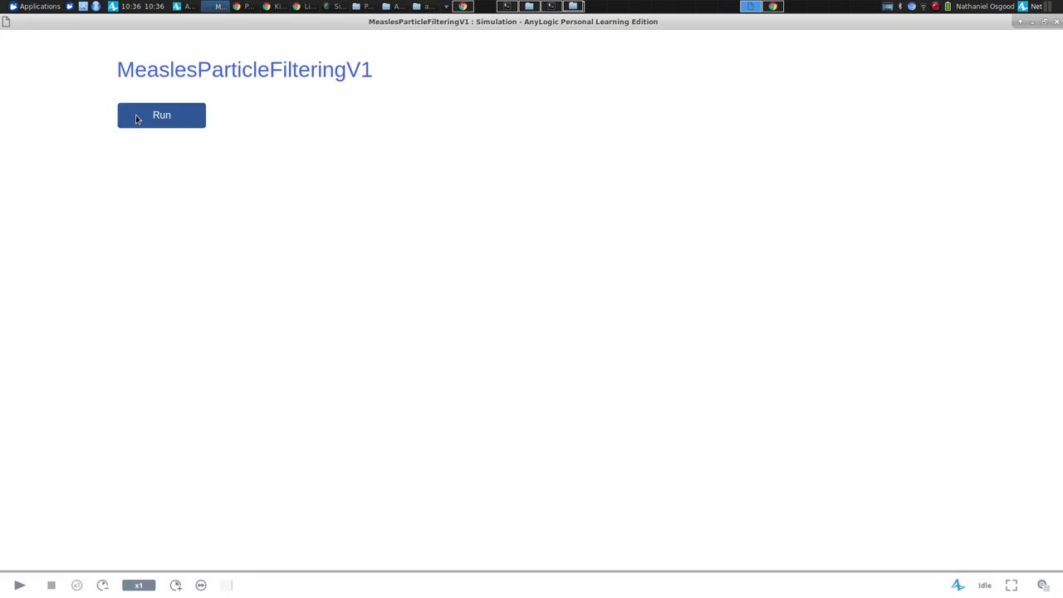
left_click(137, 118)
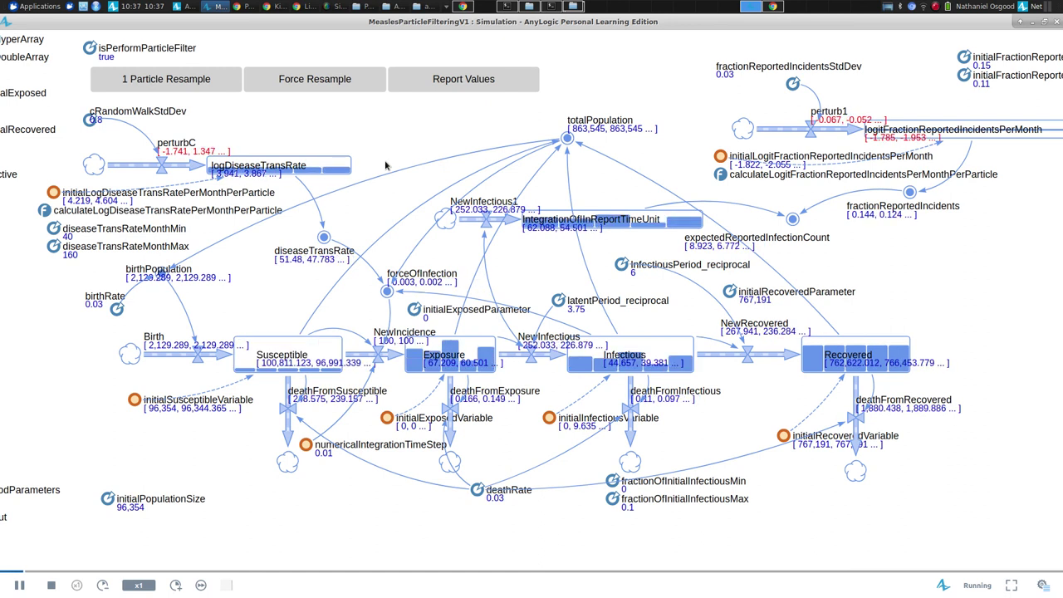
scroll(378, 299, "up", 5)
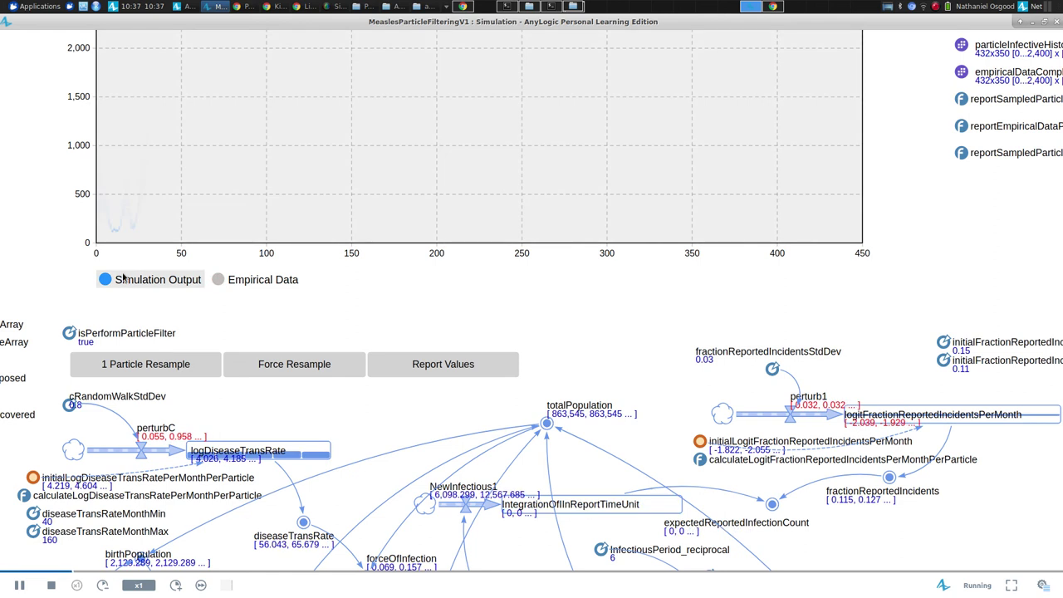
key("alt+Tab")
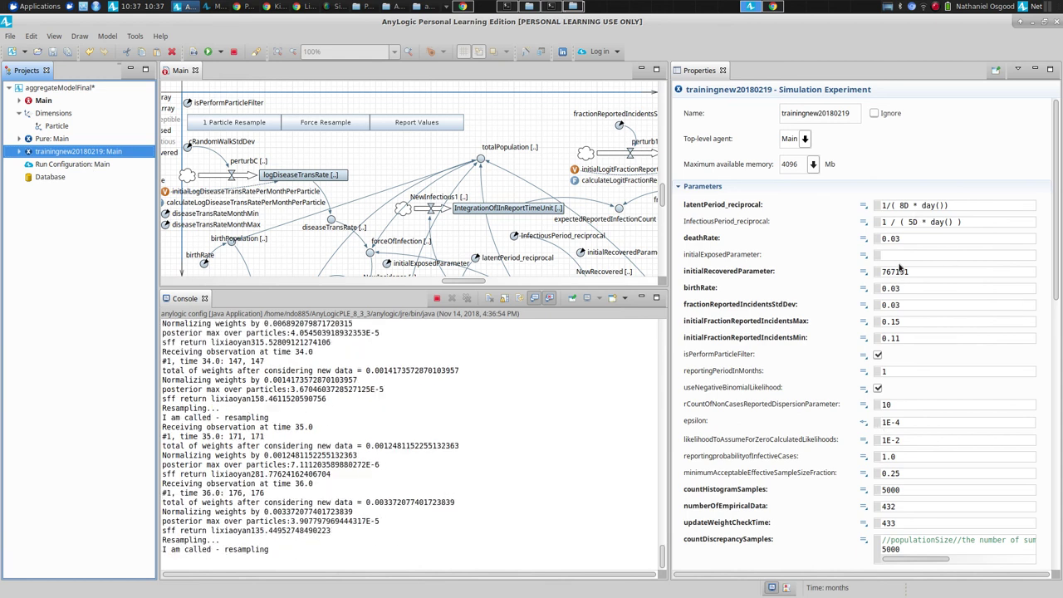
left_click_drag(1056, 187, 1049, 261)
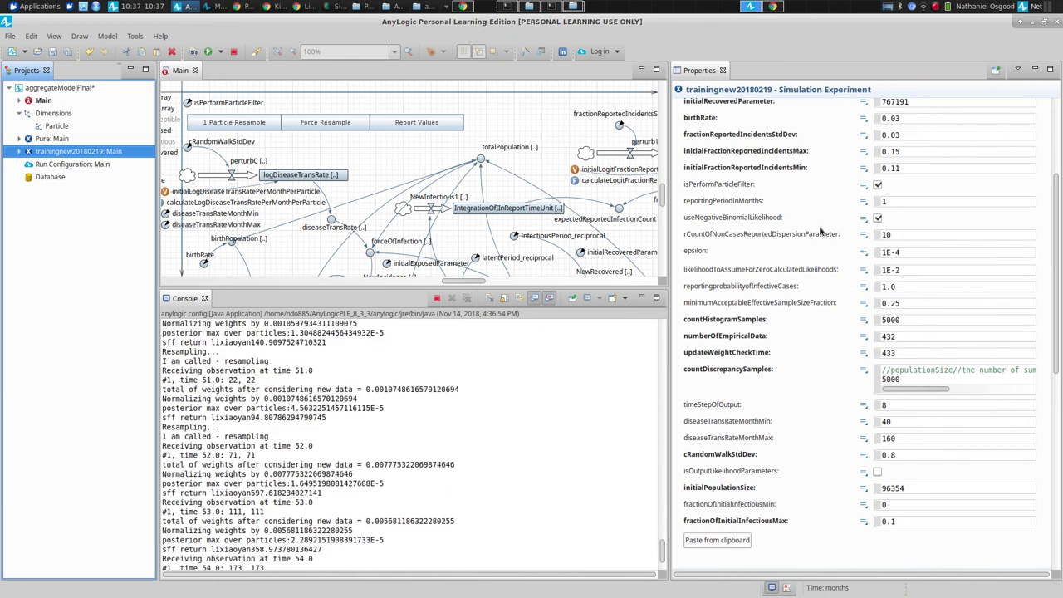
key("alt+Tab")
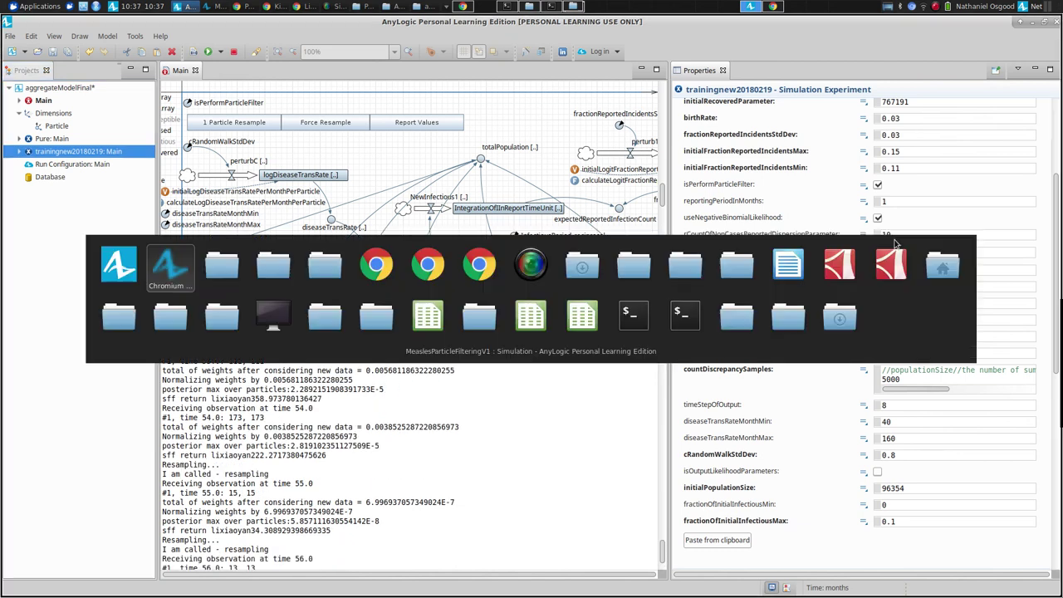
key("alt+Tab")
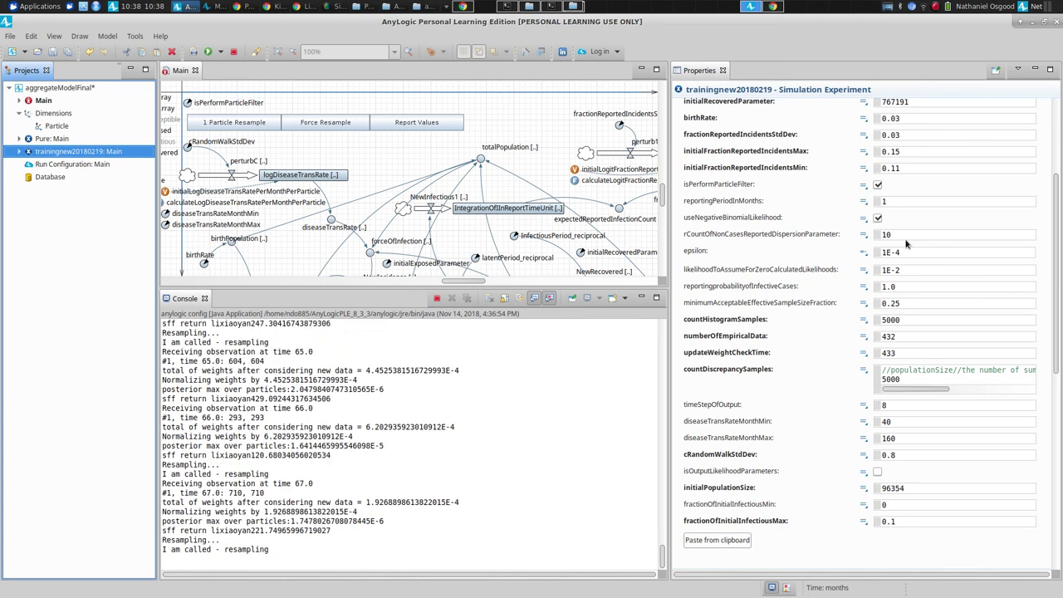
key("alt+Tab")
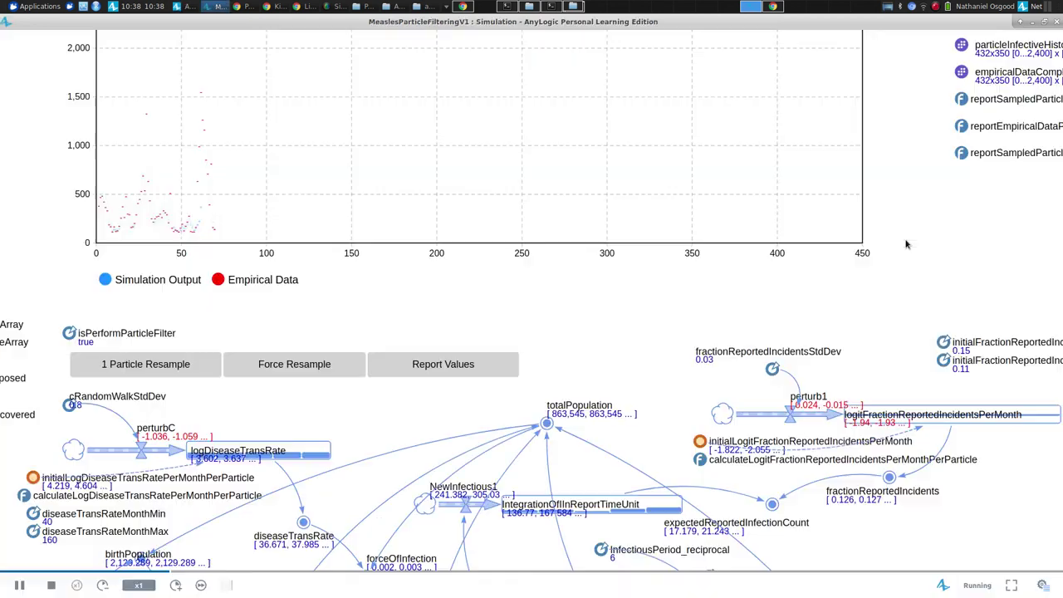
key("alt+Tab")
key("alt+Tab")
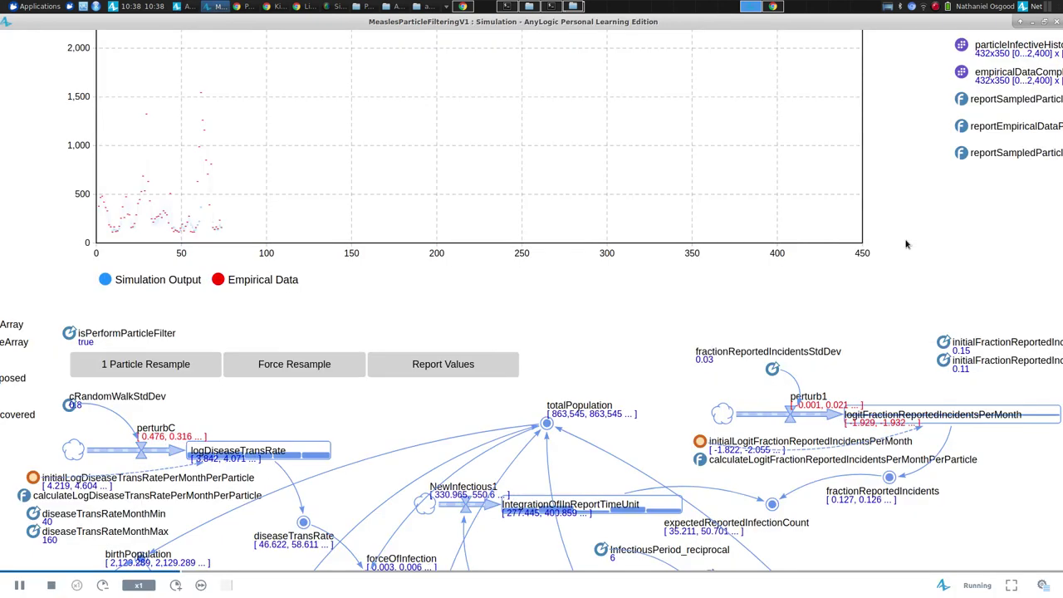
key("alt+Tab")
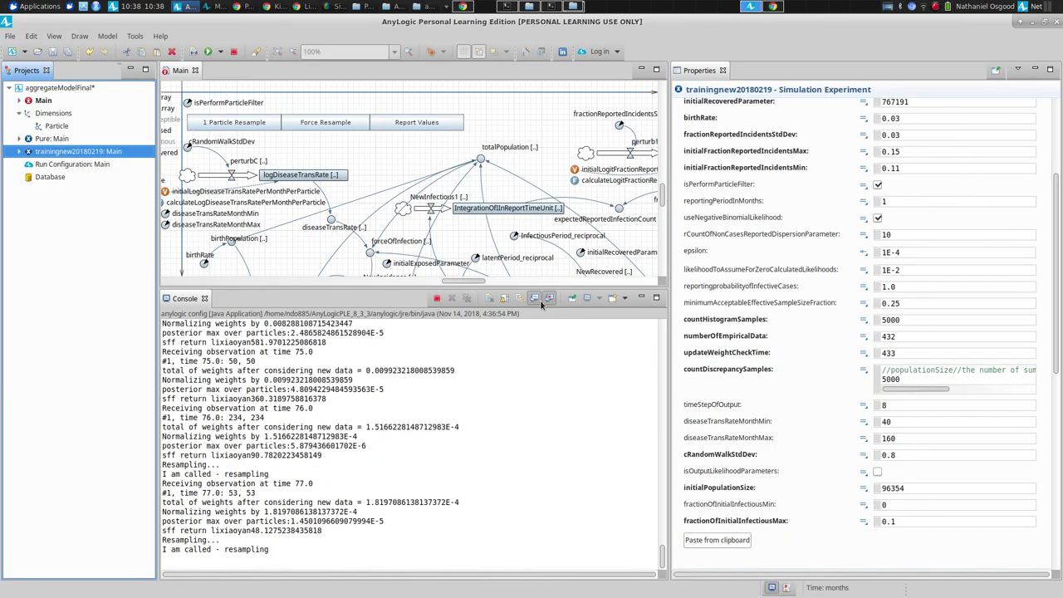
Shrink the Console and Properties panes, then scroll the Main diagram to the function list
left_click_drag(540, 292, 535, 337)
left_click_drag(535, 401, 550, 461)
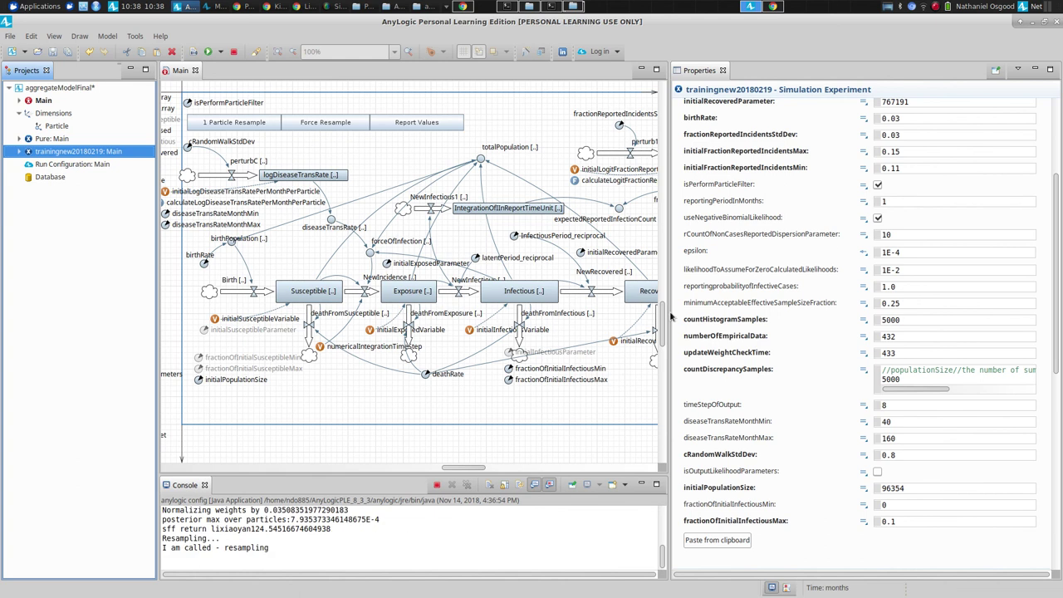
left_click_drag(669, 316, 800, 297)
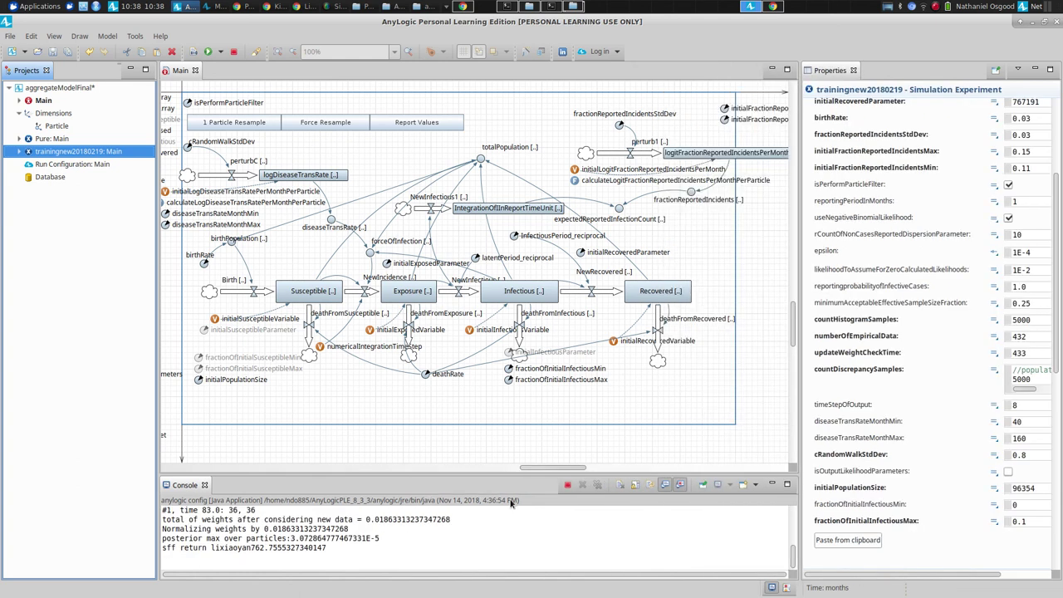
left_click_drag(552, 469, 455, 471)
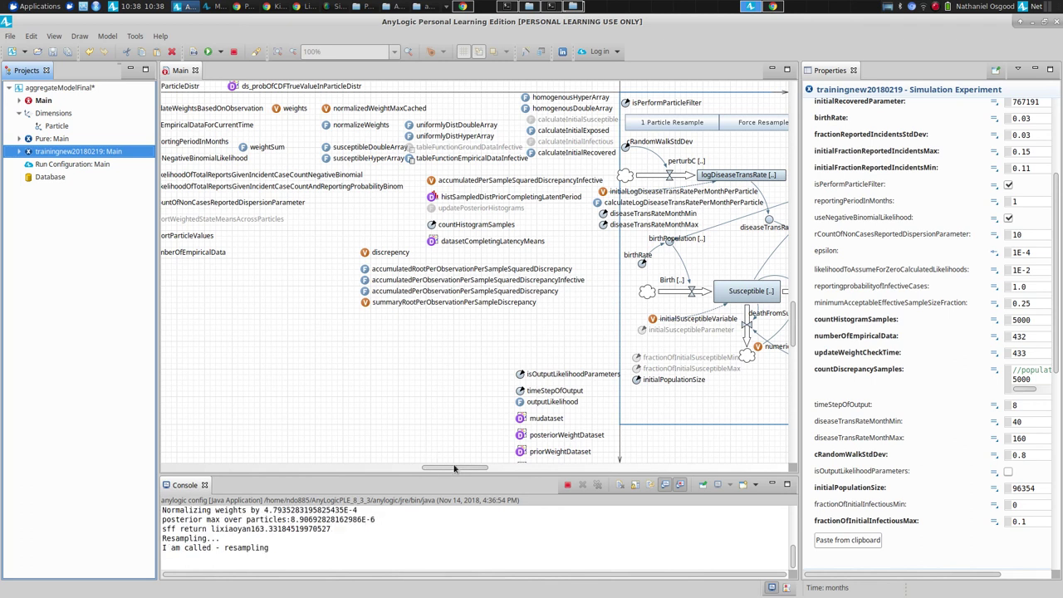
left_click_drag(456, 468, 385, 469)
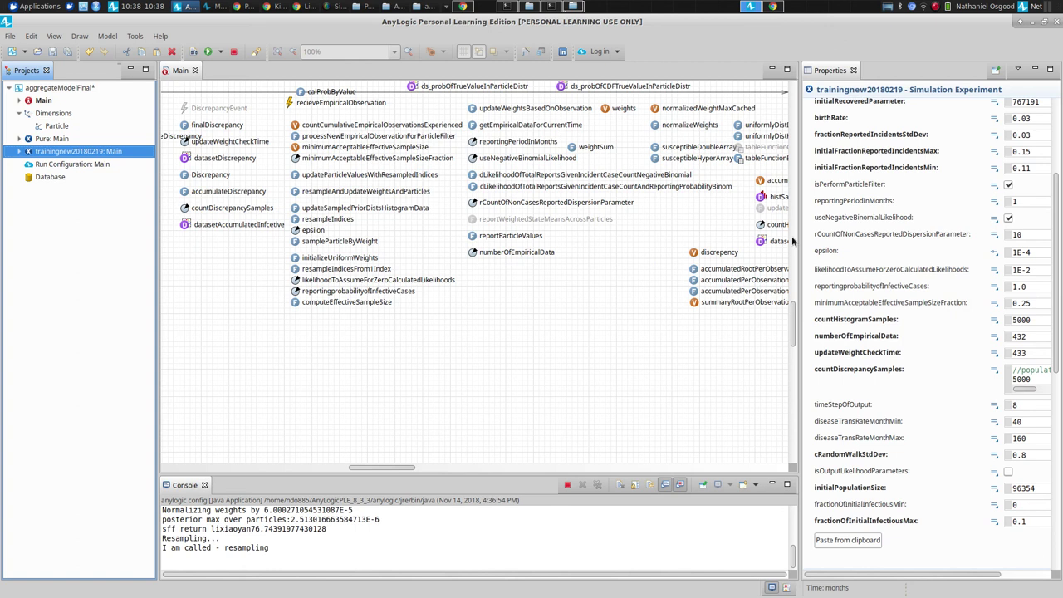
scroll(792, 238, "up", 1)
scroll(792, 238, "up", 5)
scroll(789, 260, "down", 2)
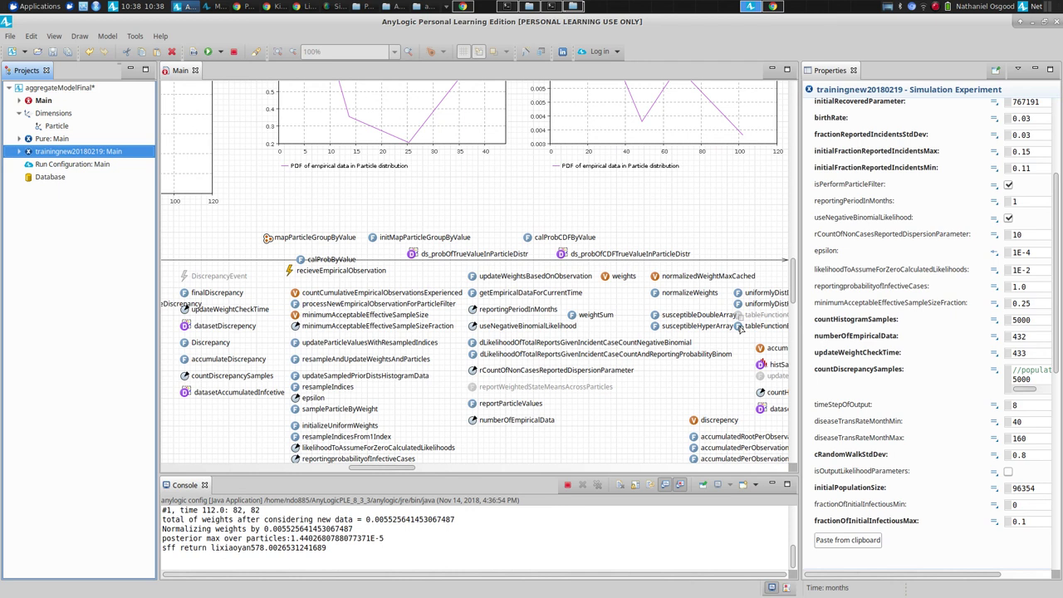
Show tableFunctionEmpiricalDataInfective's table data and an enlarged preview plot in a widened Properties panel
left_click(740, 326)
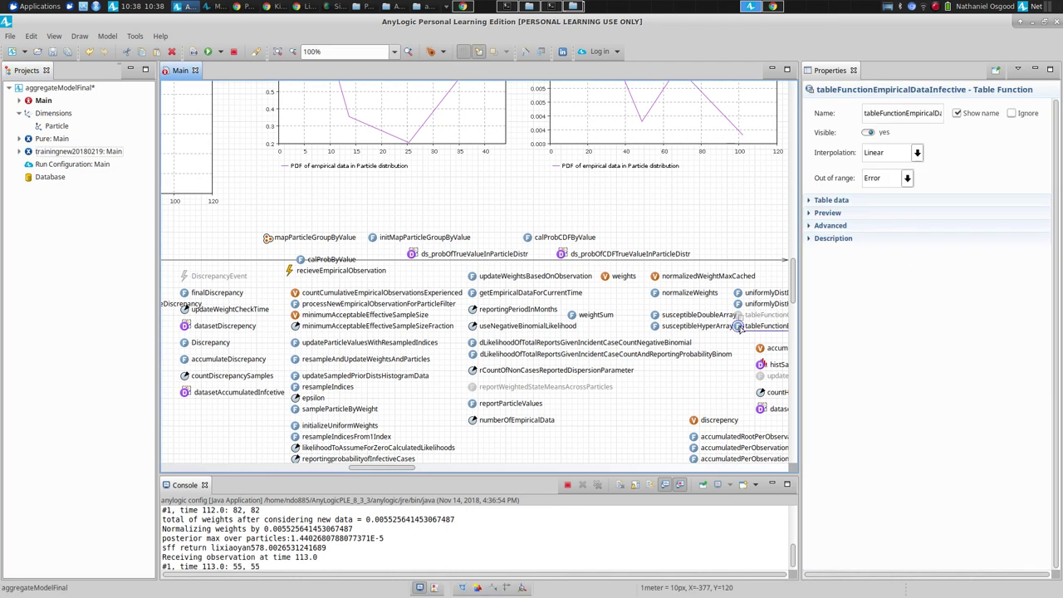
left_click(810, 202)
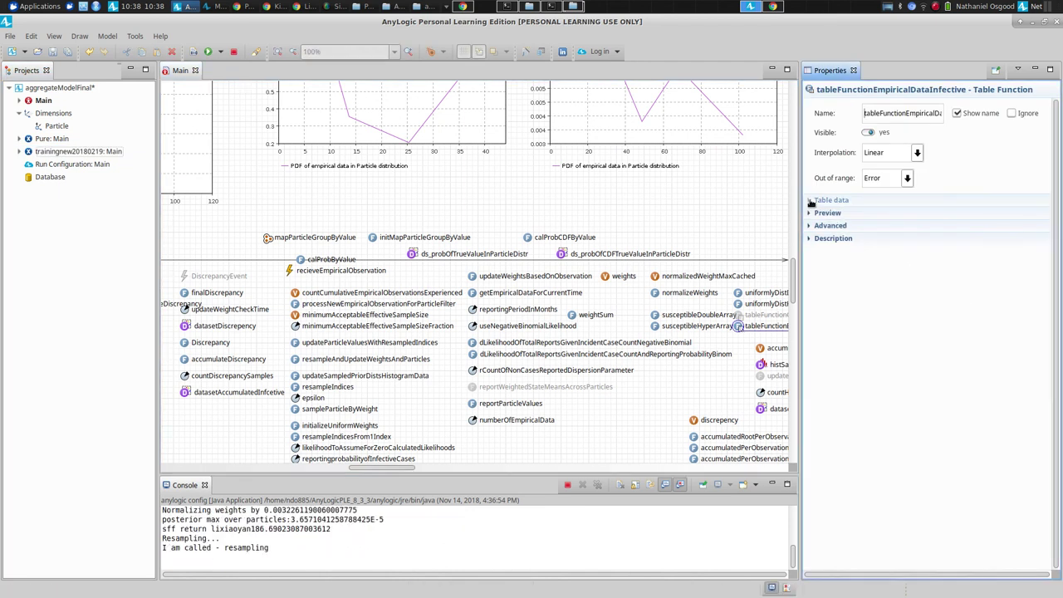
left_click(810, 202)
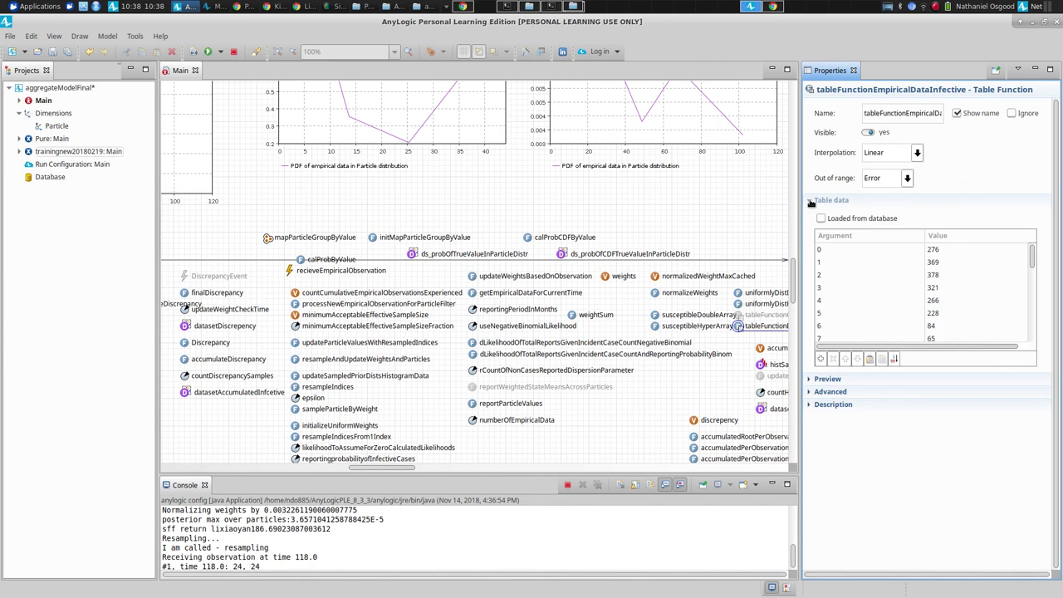
left_click(824, 380)
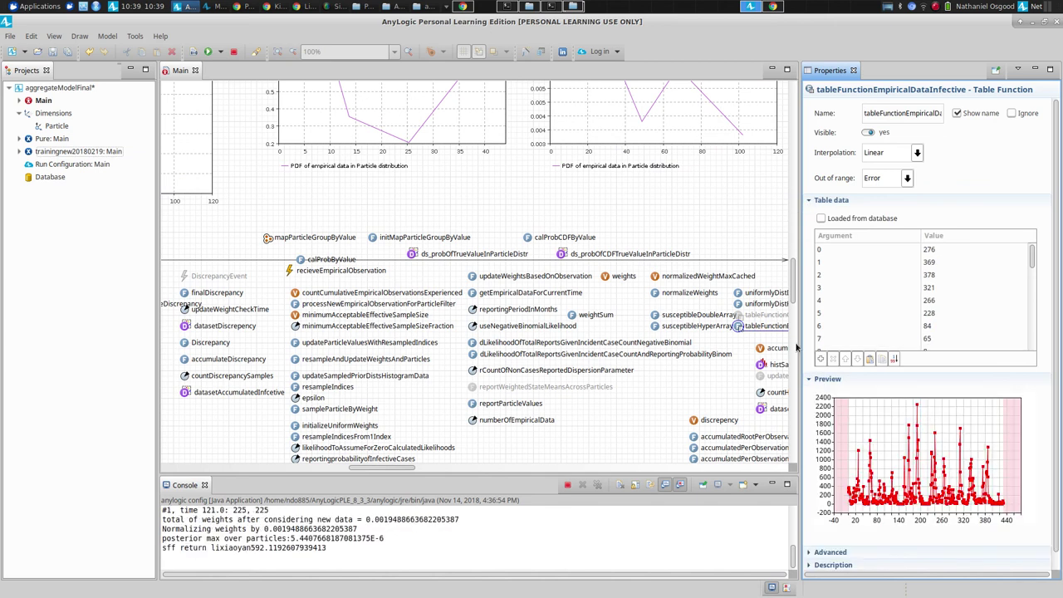
left_click_drag(795, 347, 420, 378)
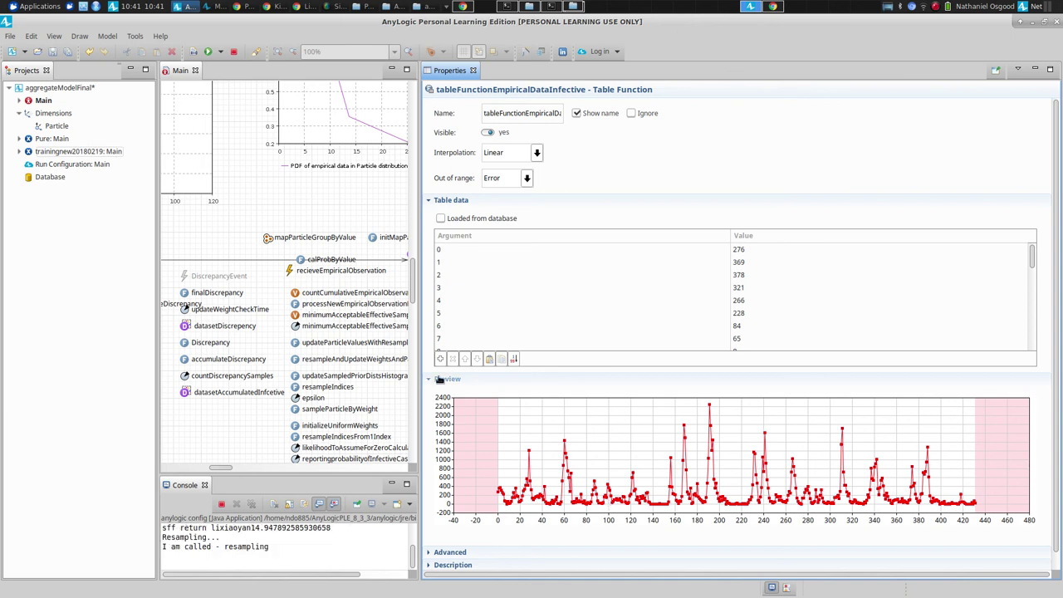
Narrow the Properties panel to widen the Main diagram, then stop the running model
left_click_drag(420, 299, 786, 262)
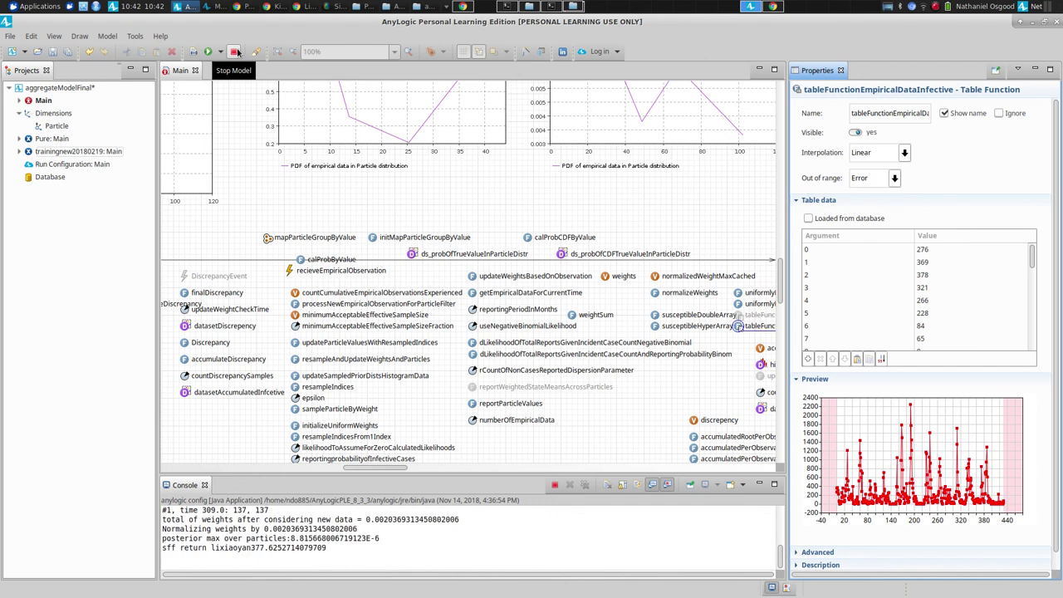
left_click(235, 52)
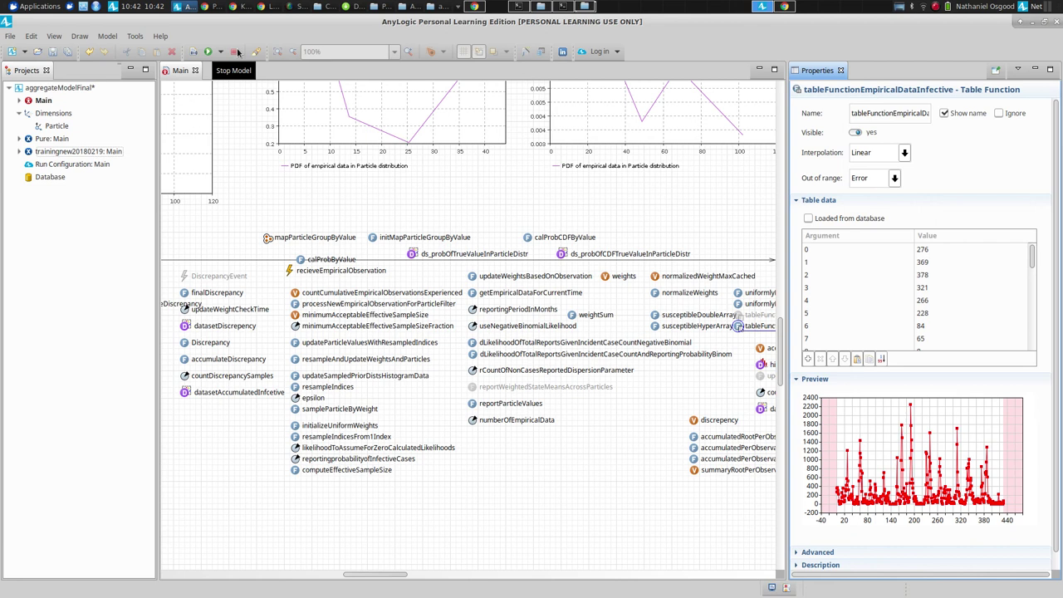
key("alt+Tab")
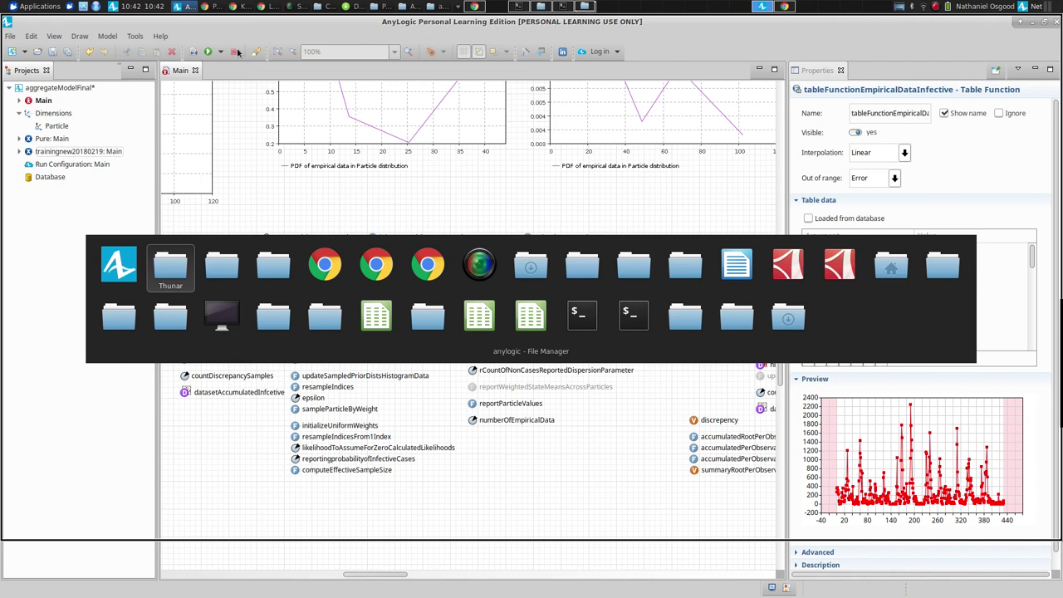
Stay in AnyLogic and bring up the screen recorder's tray menu to end recording
key("Escape")
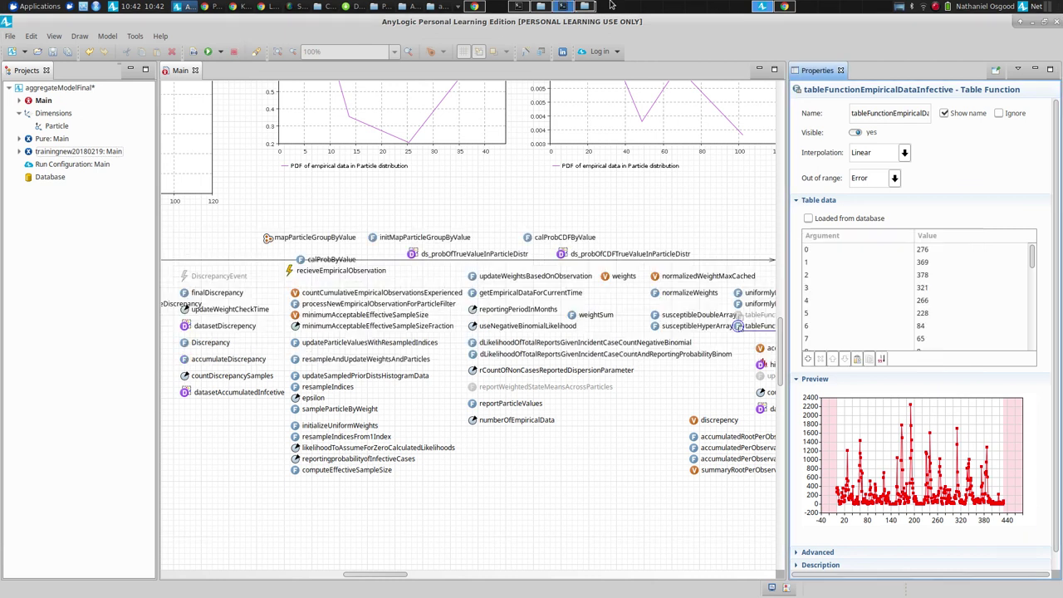
left_click(935, 7)
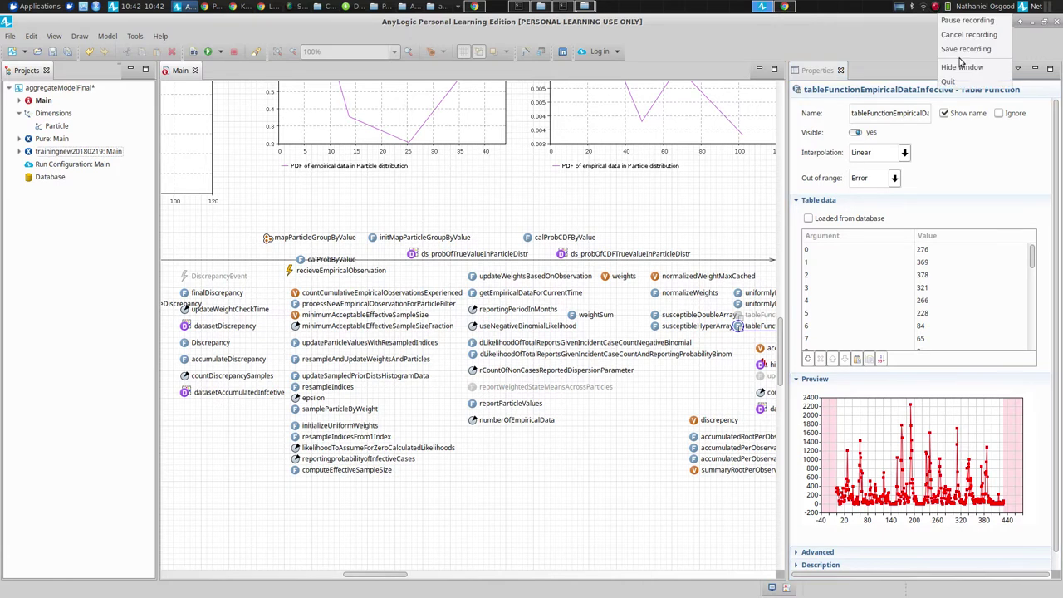